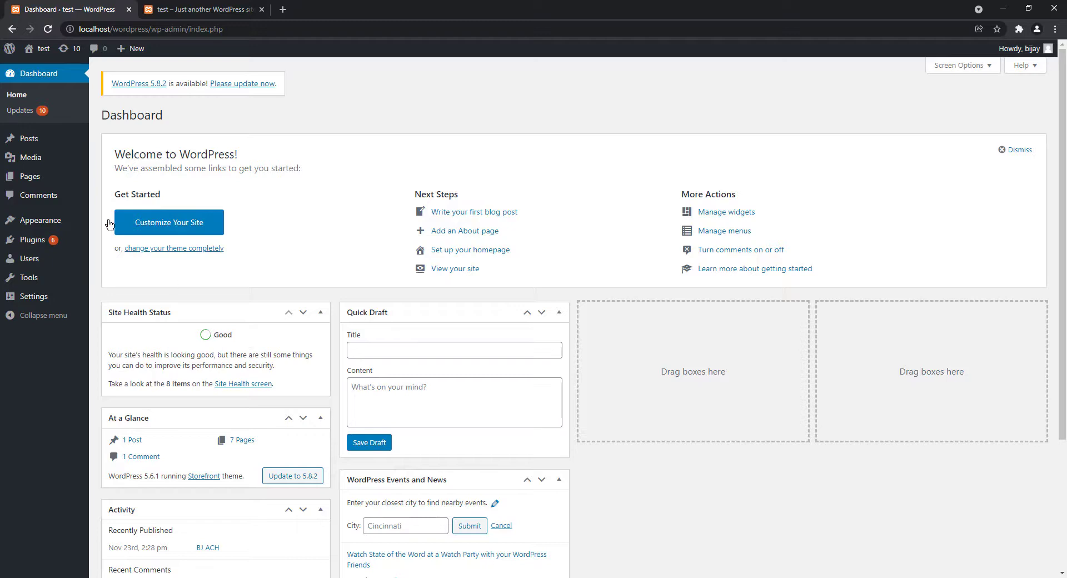
Install and activate the "AnsPress – Question and answer" plugin
{"action": "mouse_move", "coordinate": [21, 242]}
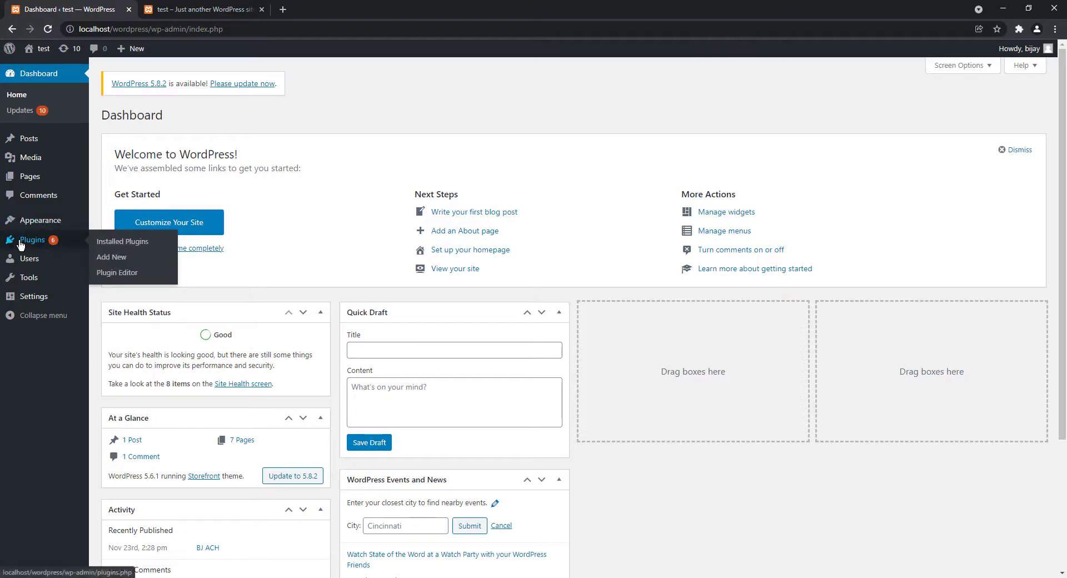
{"action": "left_click", "coordinate": [108, 261]}
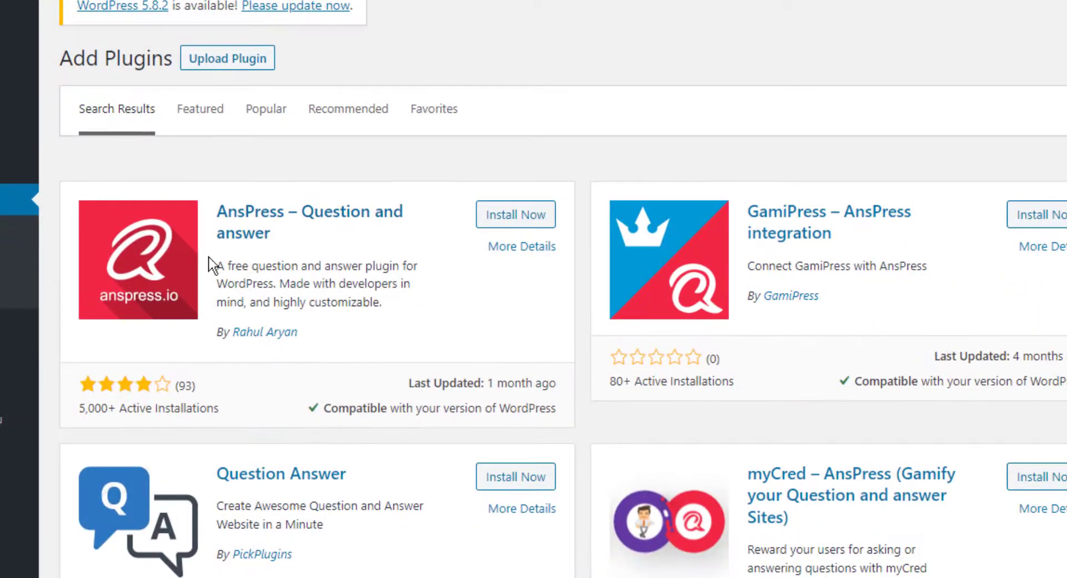
{"action": "left_click", "coordinate": [521, 217]}
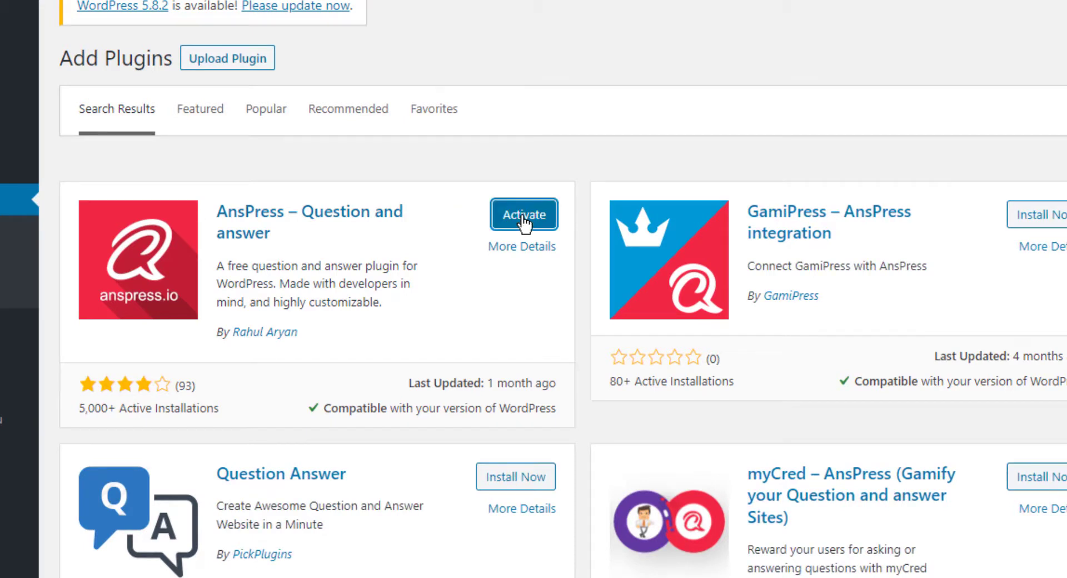
{"action": "left_click", "coordinate": [523, 216]}
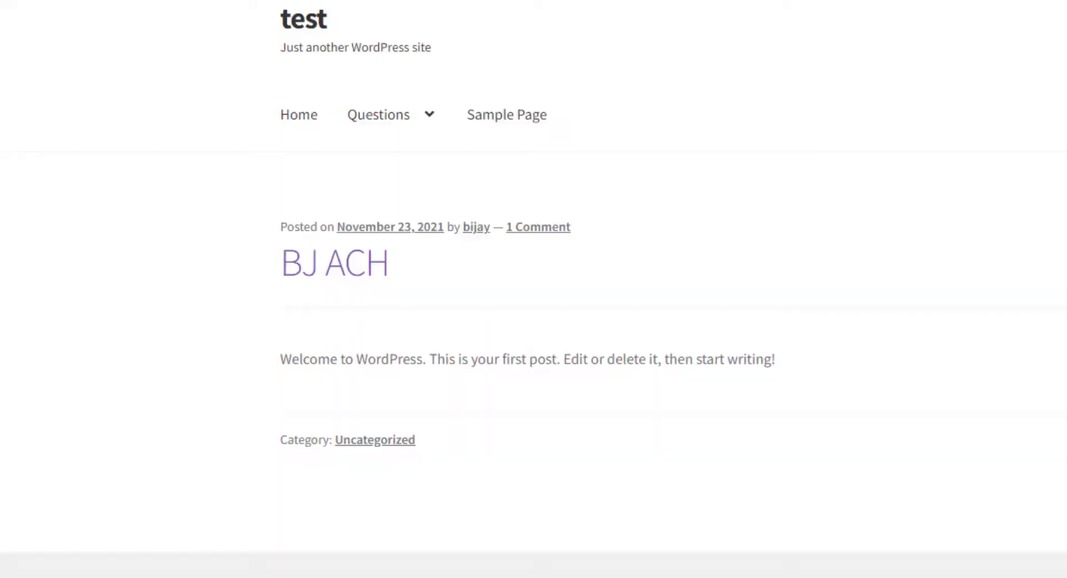
Return from the front end to the admin area and open the AnsPress options
{"action": "right_click", "coordinate": [194, 1]}
{"action": "left_click", "coordinate": [221, 3]}
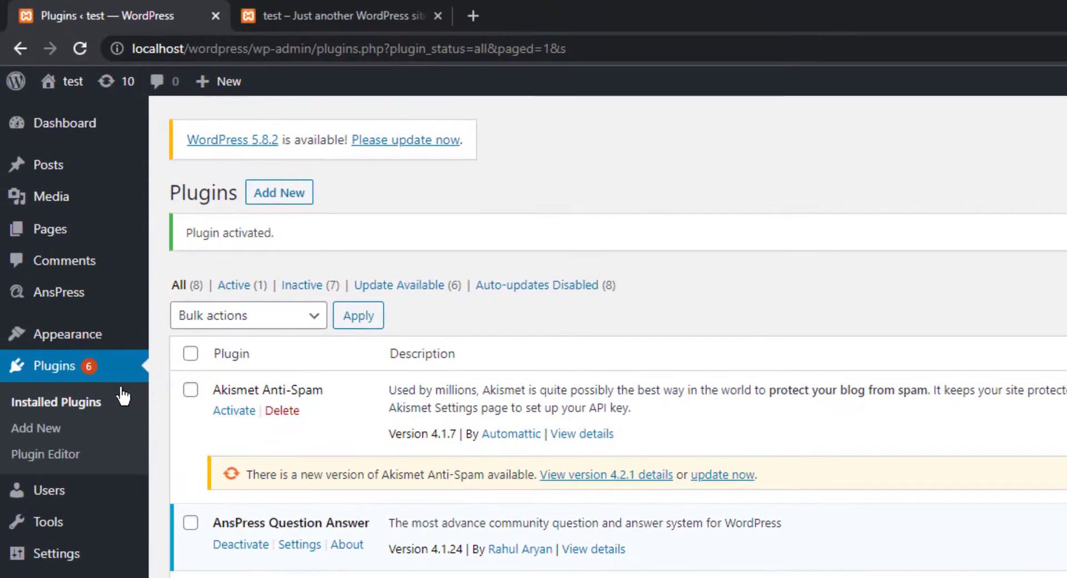
{"action": "mouse_move", "coordinate": [33, 303]}
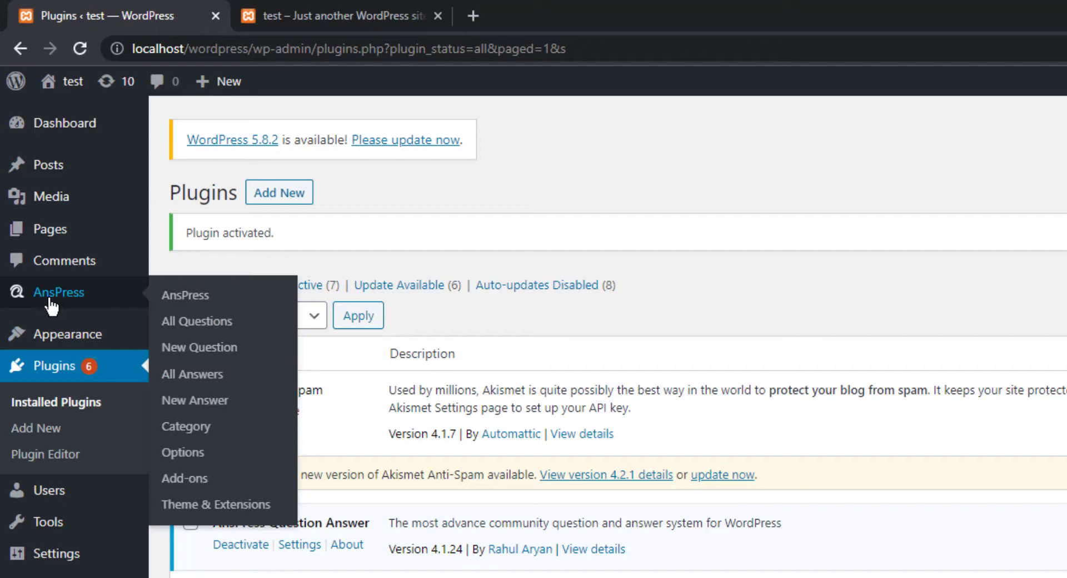
{"action": "left_click", "coordinate": [183, 454]}
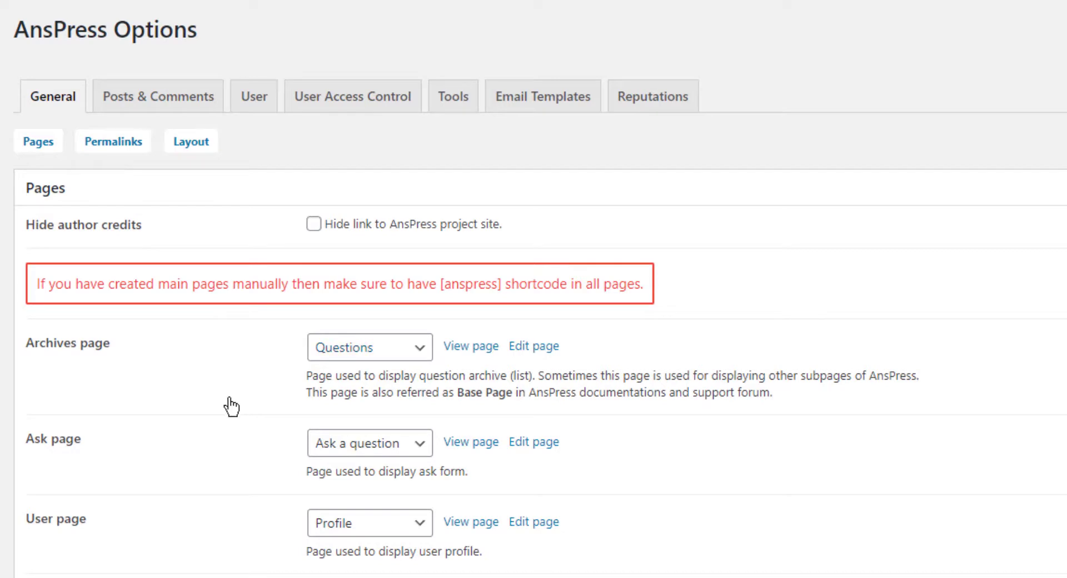
Look through the main page assignments and question permalink structures in the general AnsPress options
{"action": "scroll", "coordinate": [107, 302], "scroll_direction": "down", "scroll_amount": 1}
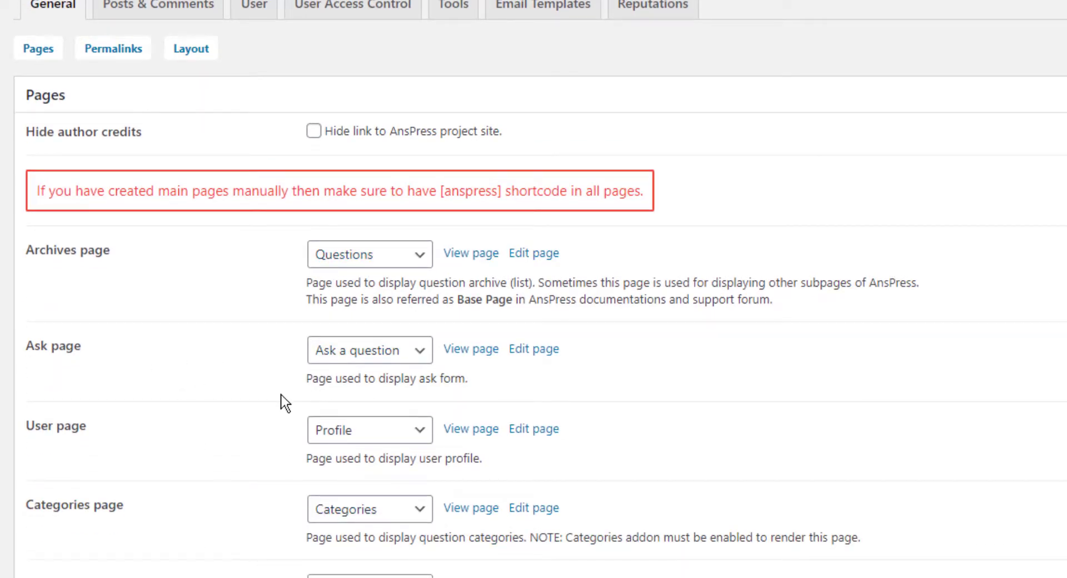
{"action": "left_click", "coordinate": [185, 54]}
{"action": "scroll", "coordinate": [158, 216], "scroll_direction": "up", "scroll_amount": 5}
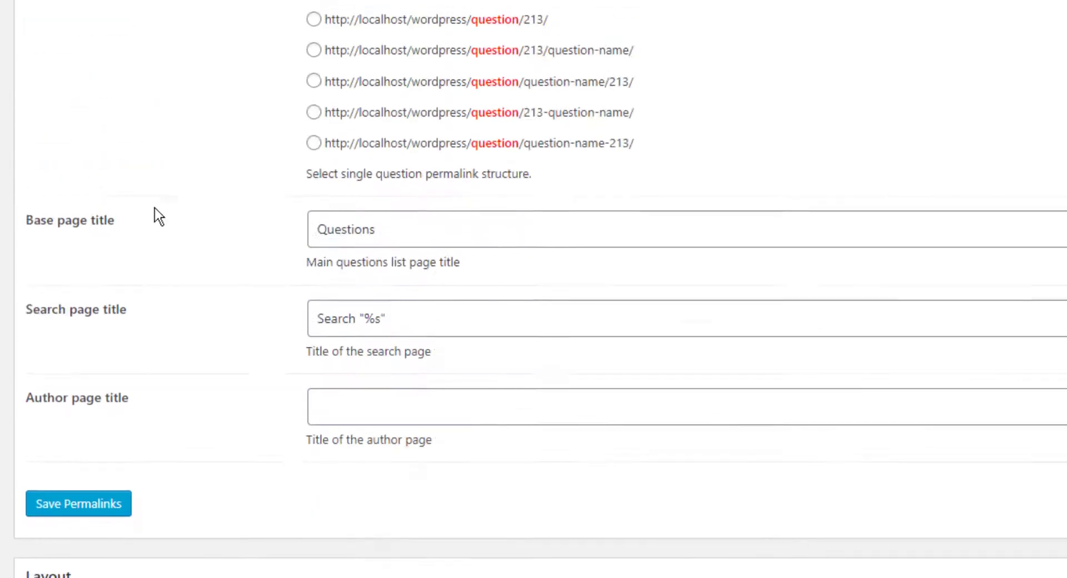
{"action": "scroll", "coordinate": [156, 210], "scroll_direction": "up", "scroll_amount": 10}
{"action": "left_click", "coordinate": [118, 145]}
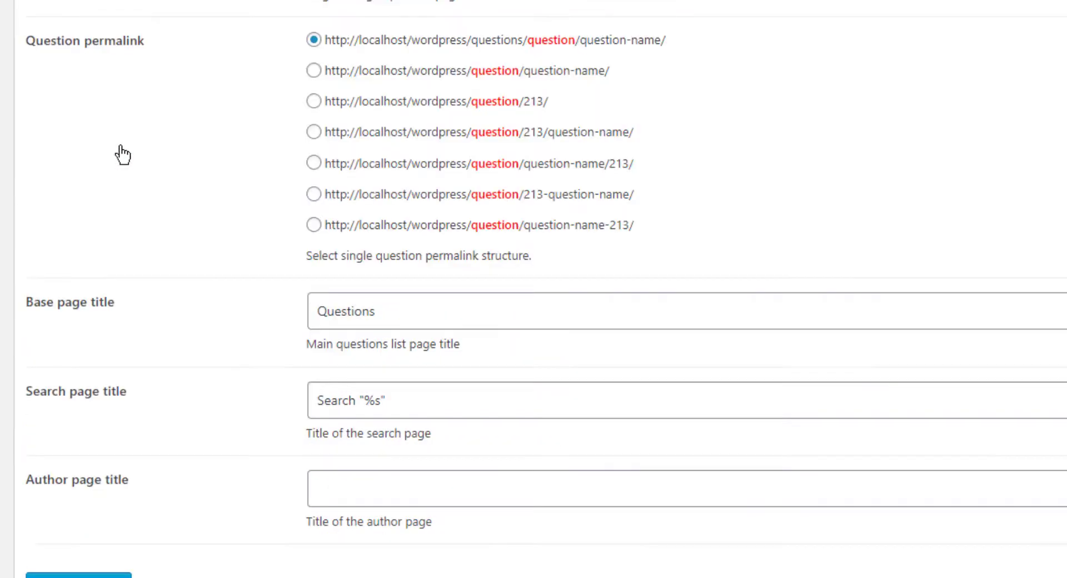
{"action": "scroll", "coordinate": [209, 343], "scroll_direction": "up", "scroll_amount": 3}
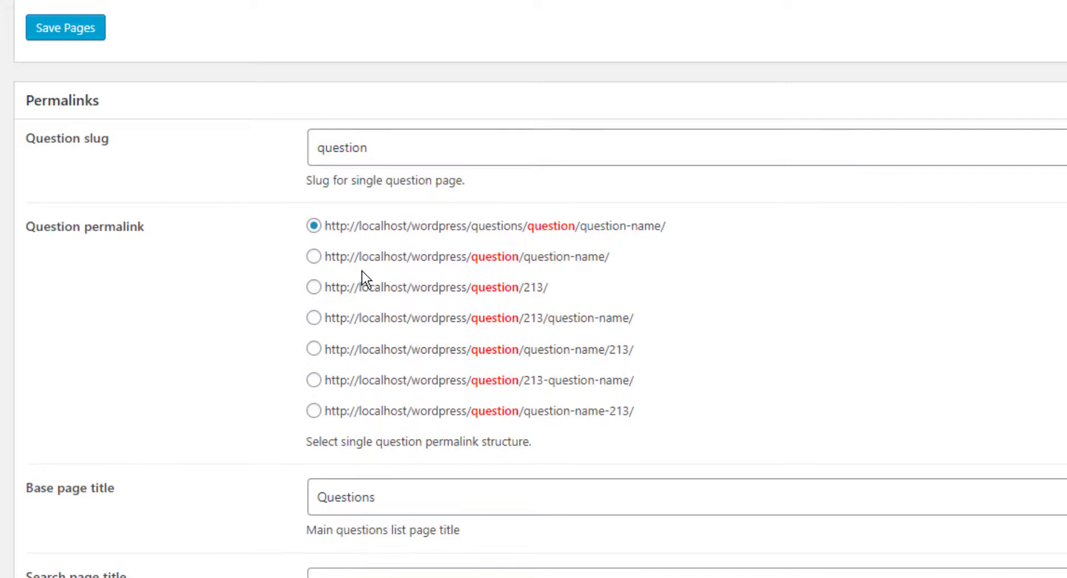
{"action": "scroll", "coordinate": [214, 417], "scroll_direction": "down", "scroll_amount": 1}
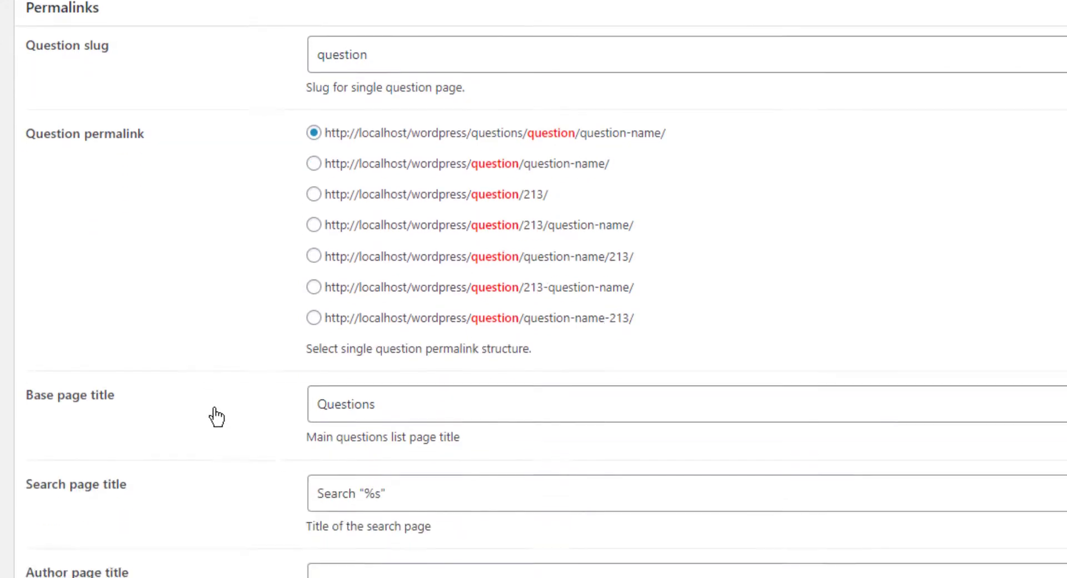
{"action": "scroll", "coordinate": [189, 278], "scroll_direction": "up", "scroll_amount": 4}
{"action": "scroll", "coordinate": [162, 509], "scroll_direction": "up", "scroll_amount": 10}
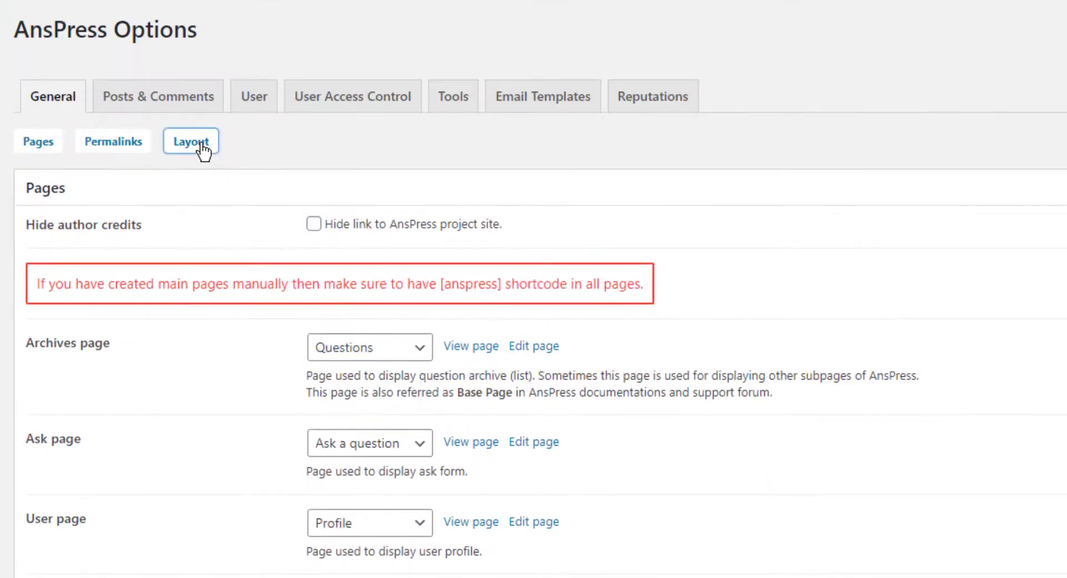
Enable loading assets in the AnsPress page only, save the layout settings, and open the Posts & Comments options
{"action": "left_click", "coordinate": [205, 148]}
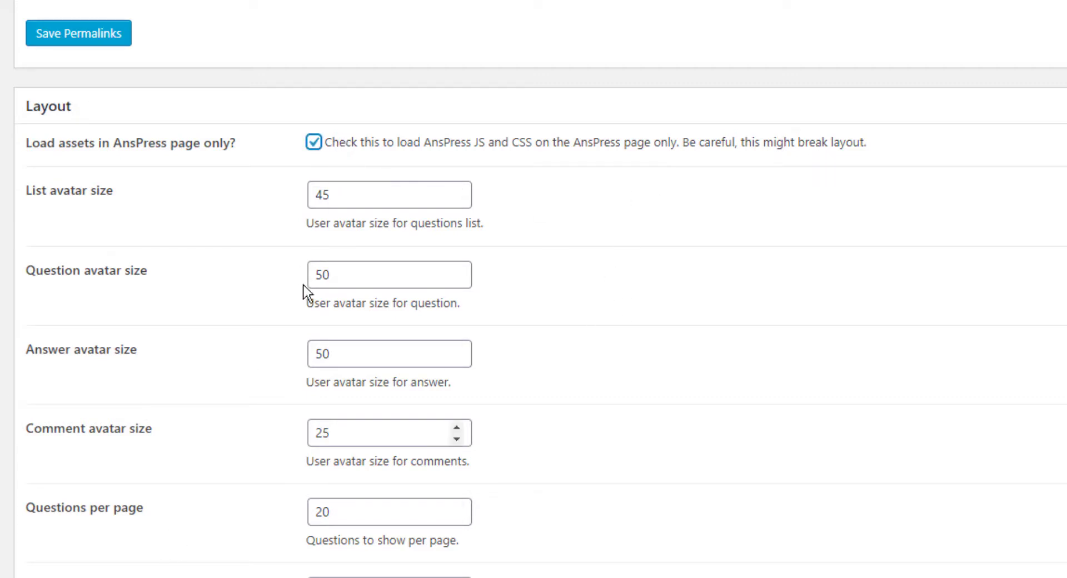
{"action": "left_click", "coordinate": [314, 142]}
{"action": "left_click", "coordinate": [293, 489]}
{"action": "scroll", "coordinate": [362, 412], "scroll_direction": "up", "scroll_amount": 20}
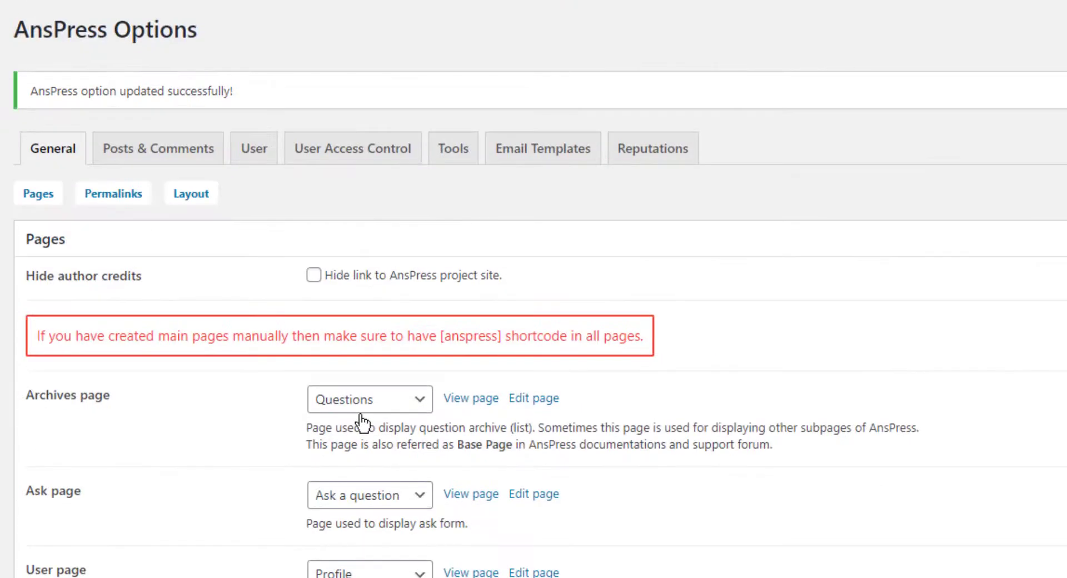
{"action": "left_click", "coordinate": [204, 161]}
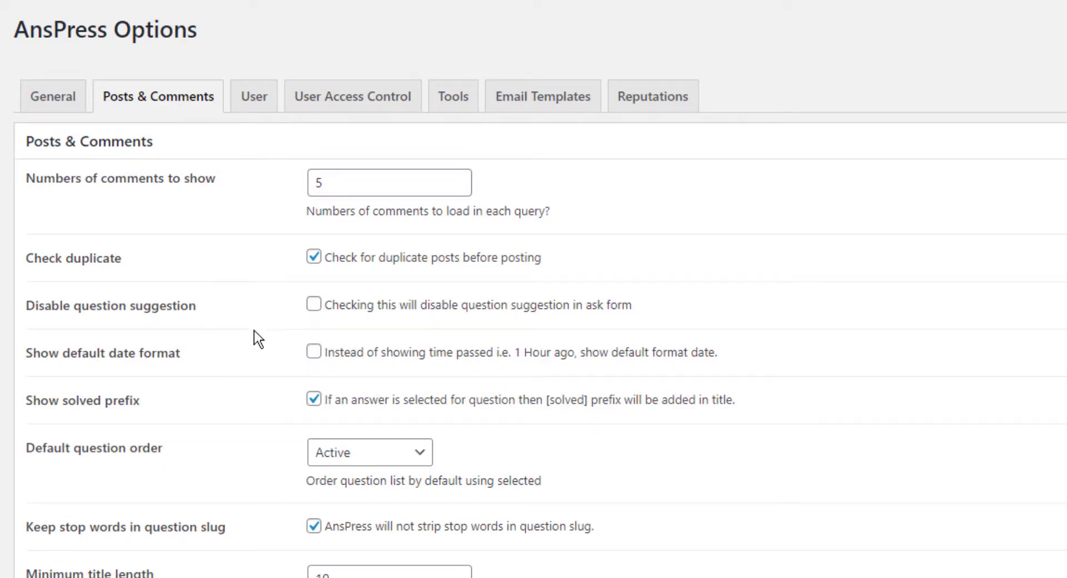
Customize the theme's homepage settings to display the static page Questions as the homepage and publish the change
{"action": "mouse_move", "coordinate": [2, 406]}
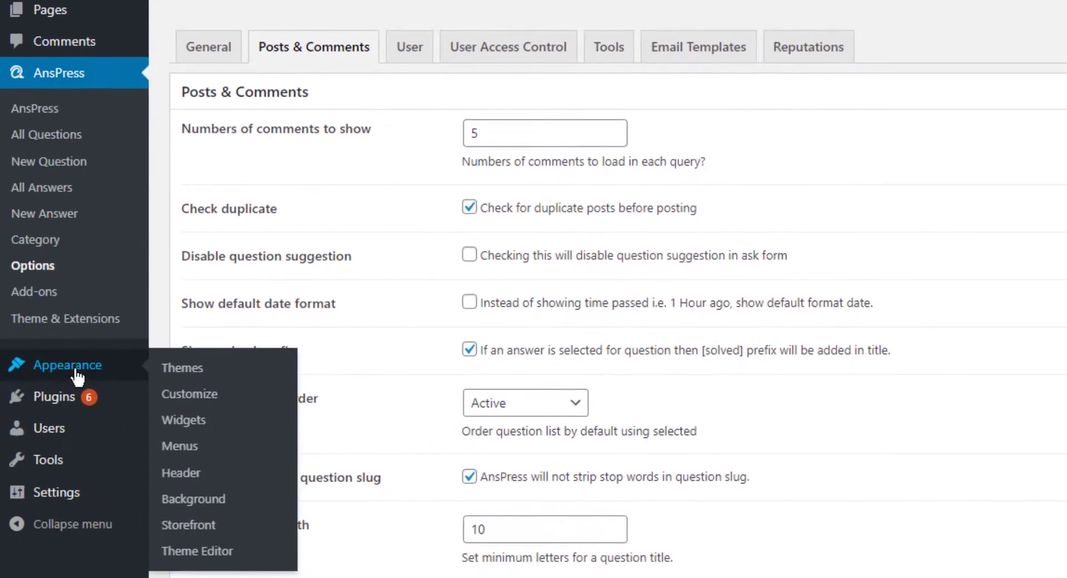
{"action": "left_click", "coordinate": [203, 404]}
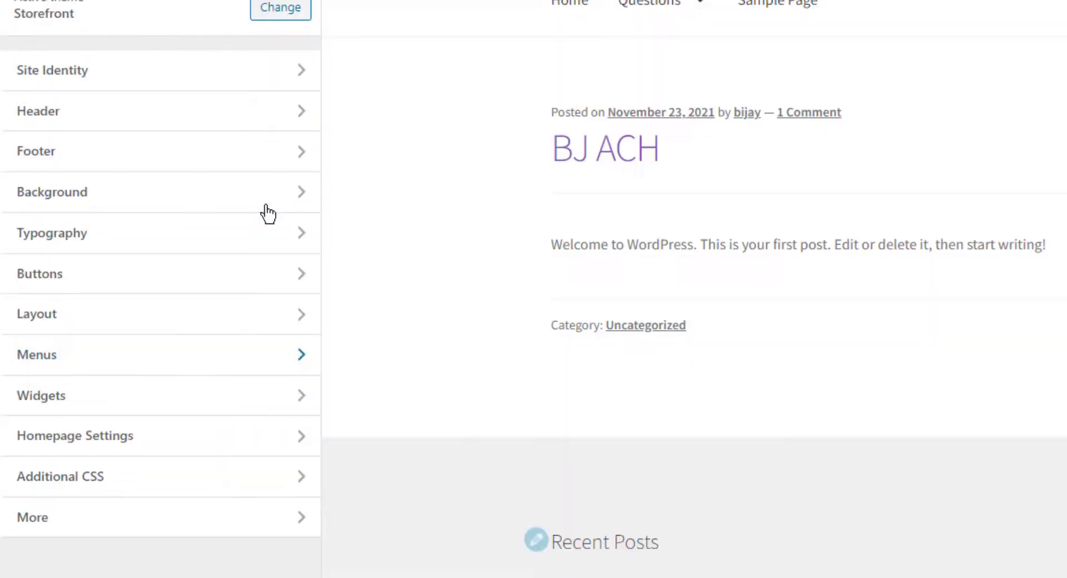
{"action": "left_click", "coordinate": [168, 442]}
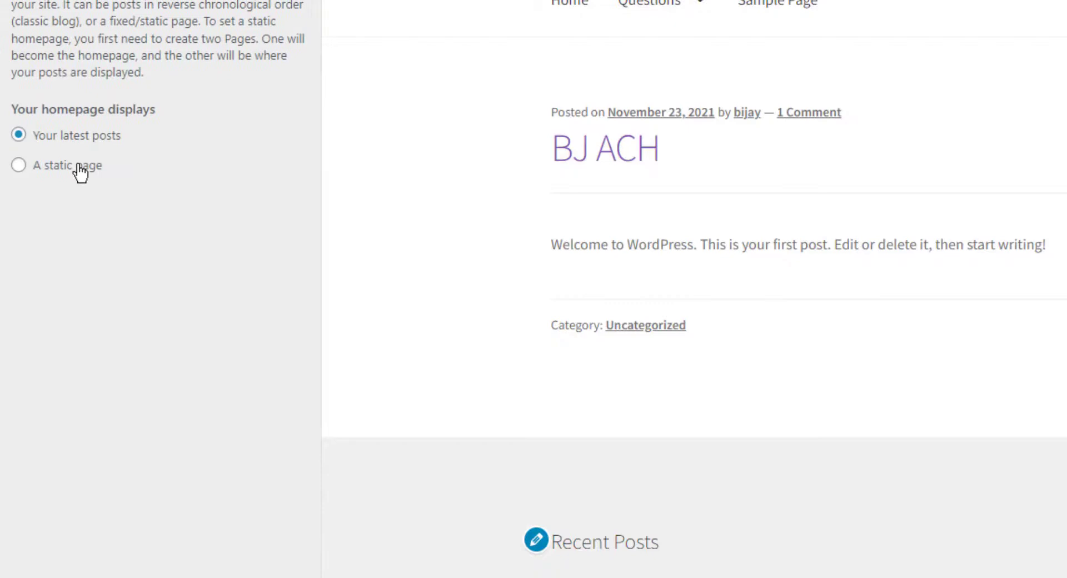
{"action": "left_click", "coordinate": [77, 166]}
{"action": "left_click", "coordinate": [109, 245]}
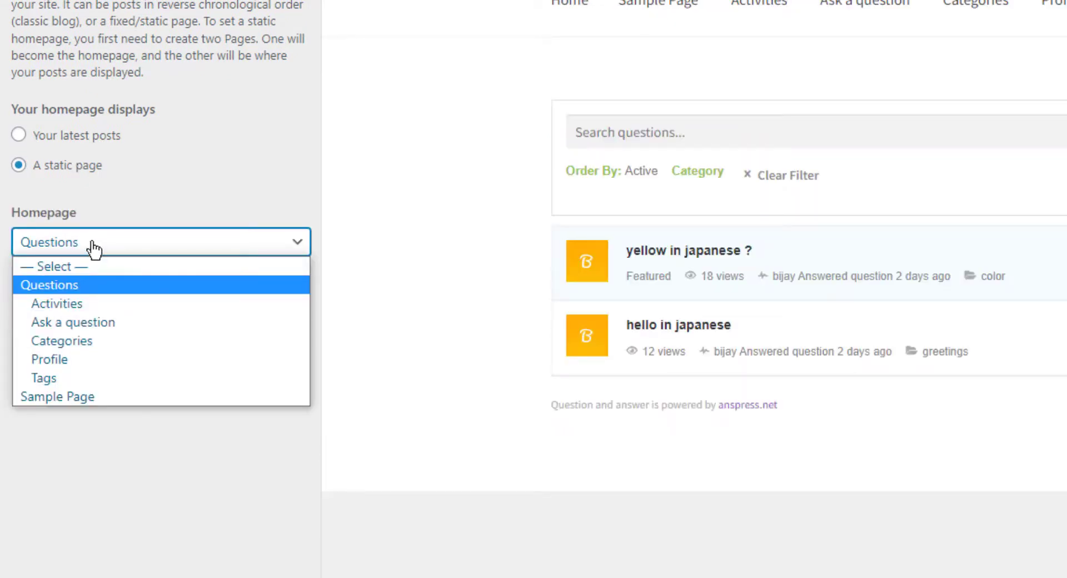
{"action": "left_click", "coordinate": [56, 285]}
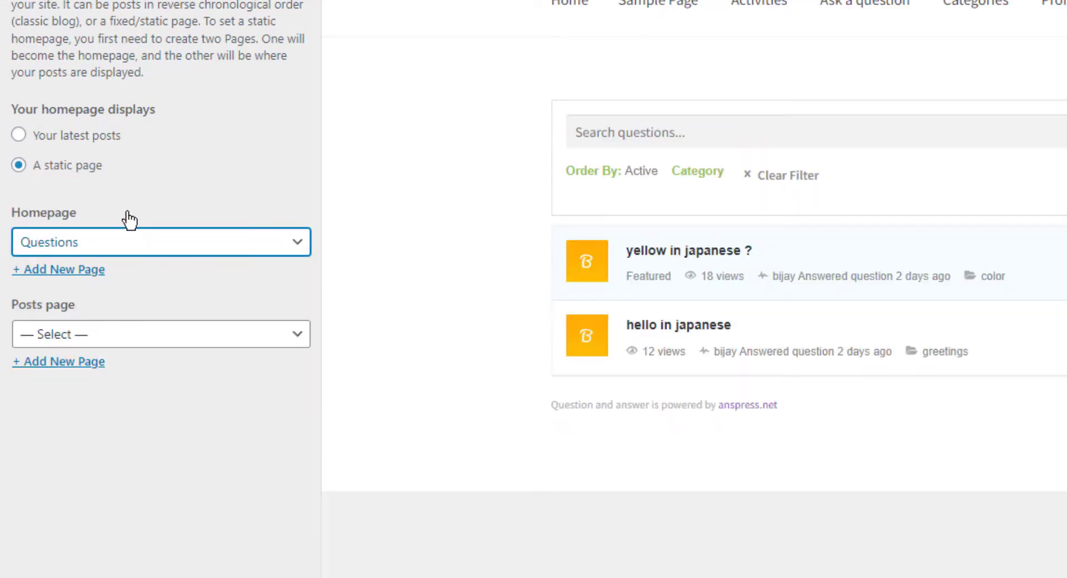
{"action": "left_click", "coordinate": [214, 73]}
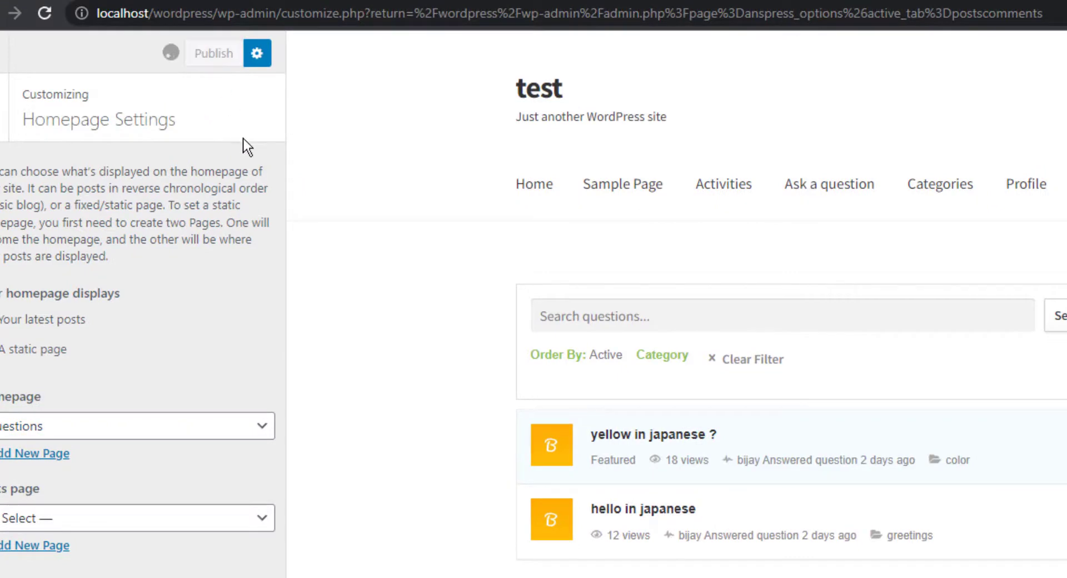
Reload the site's front end and inspect the Order By and Category filter choices of the question list
{"action": "left_click", "coordinate": [278, 1]}
{"action": "right_click", "coordinate": [279, 2]}
{"action": "left_click", "coordinate": [318, 92]}
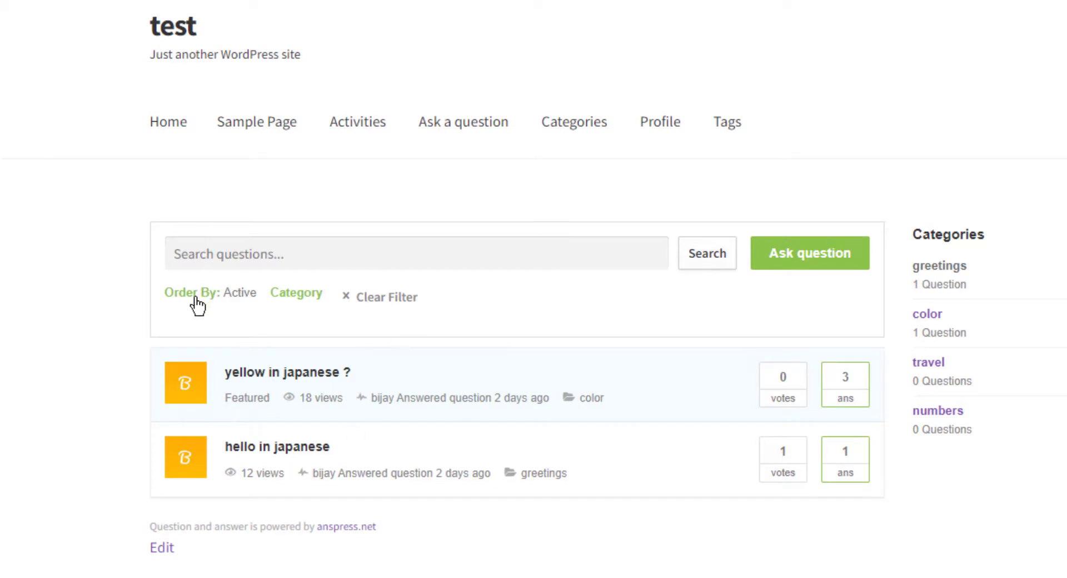
{"action": "left_click", "coordinate": [231, 298]}
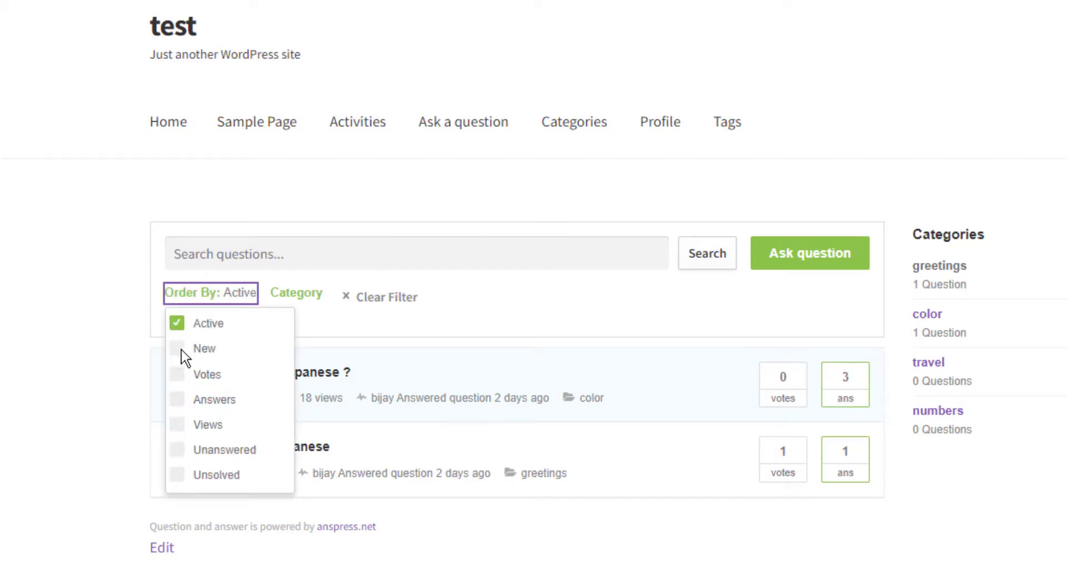
{"action": "left_click", "coordinate": [128, 426]}
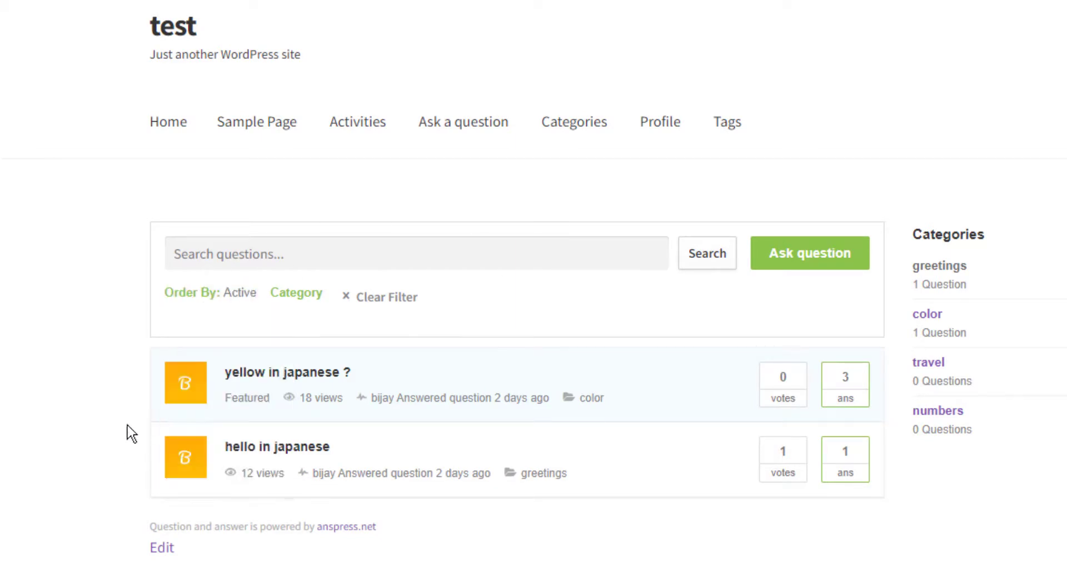
{"action": "left_click", "coordinate": [303, 300]}
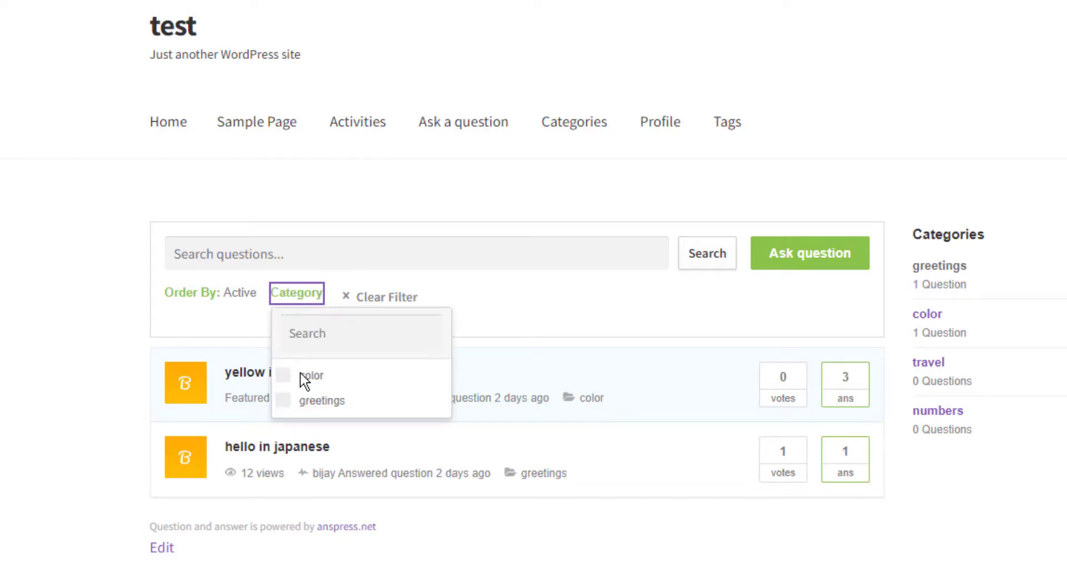
{"action": "left_click", "coordinate": [3, 425]}
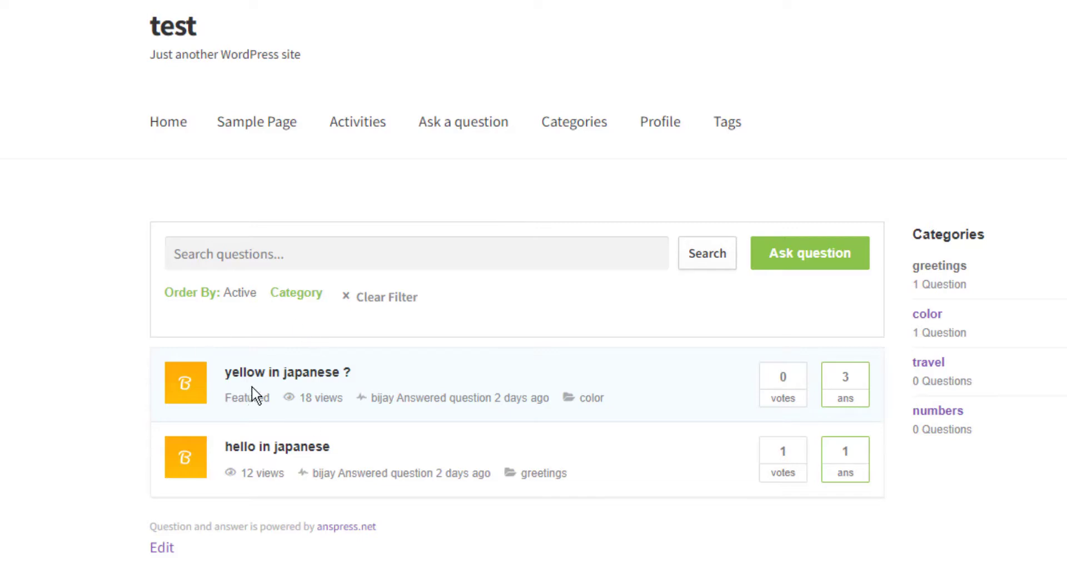
Open the question "yellow in japanese ?", read its description and answers, and return to the question list
{"action": "right_click", "coordinate": [320, 375]}
{"action": "key", "text": "Escape"}
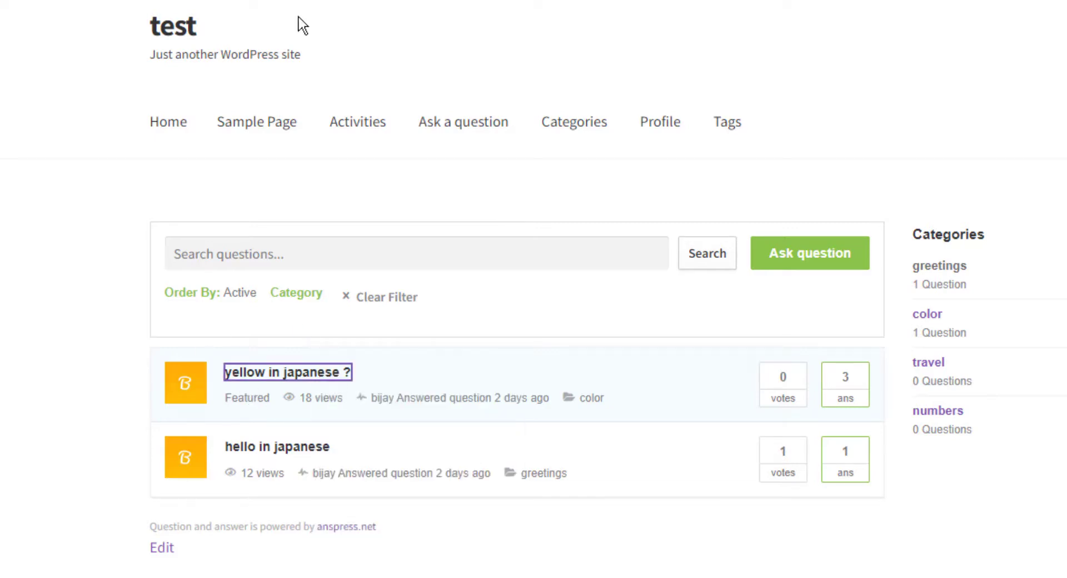
{"action": "left_click", "coordinate": [235, 375]}
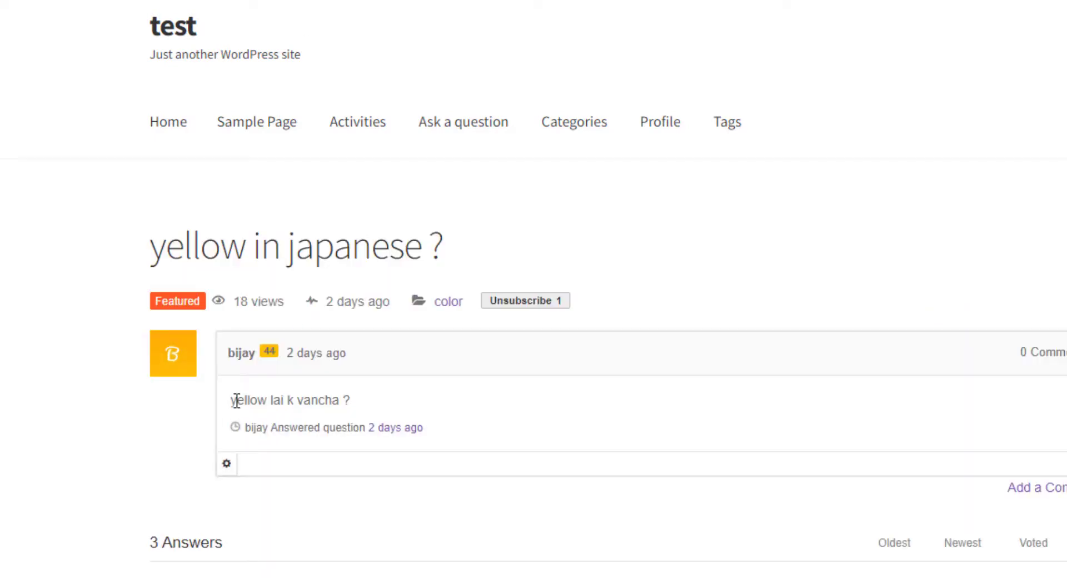
{"action": "left_click_drag", "start_coordinate": [237, 400], "coordinate": [401, 400]}
{"action": "scroll", "coordinate": [468, 436], "scroll_direction": "down", "scroll_amount": 3}
{"action": "scroll", "coordinate": [287, 363], "scroll_direction": "up", "scroll_amount": 2}
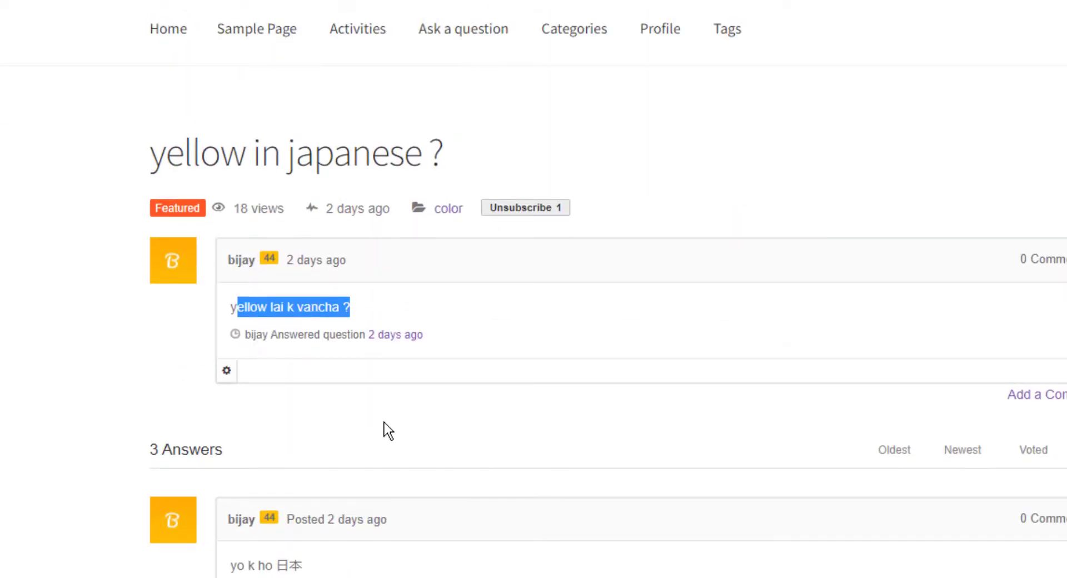
{"action": "scroll", "coordinate": [385, 422], "scroll_direction": "down", "scroll_amount": 3}
{"action": "double_click", "coordinate": [283, 381]}
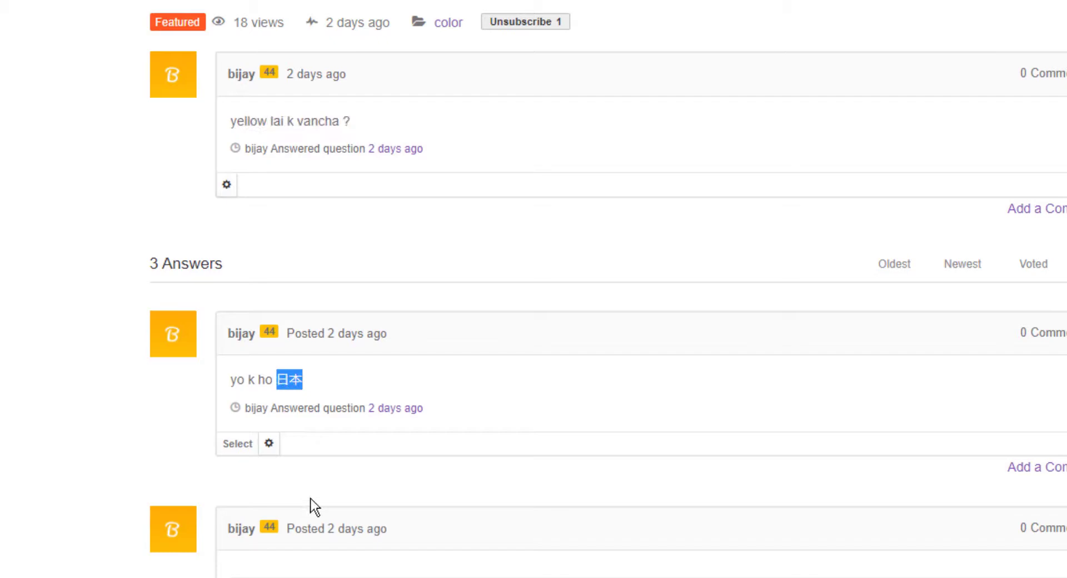
{"action": "scroll", "coordinate": [311, 515], "scroll_direction": "down", "scroll_amount": 2}
{"action": "left_click_drag", "start_coordinate": [330, 515], "coordinate": [527, 515]}
{"action": "scroll", "coordinate": [550, 511], "scroll_direction": "down", "scroll_amount": 2}
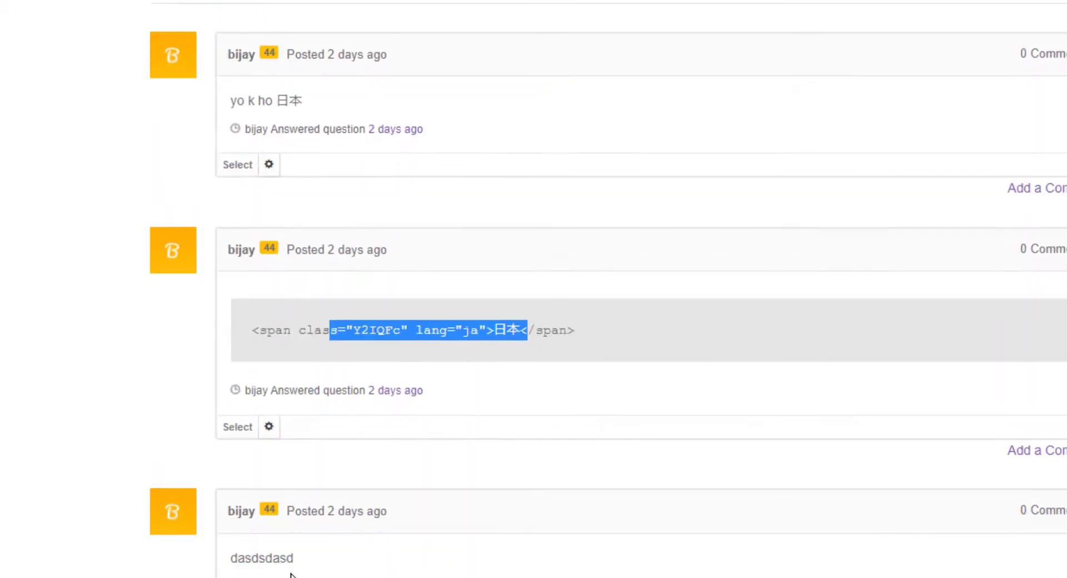
{"action": "left_click_drag", "start_coordinate": [303, 558], "coordinate": [192, 564]}
{"action": "scroll", "coordinate": [71, 550], "scroll_direction": "up", "scroll_amount": 9}
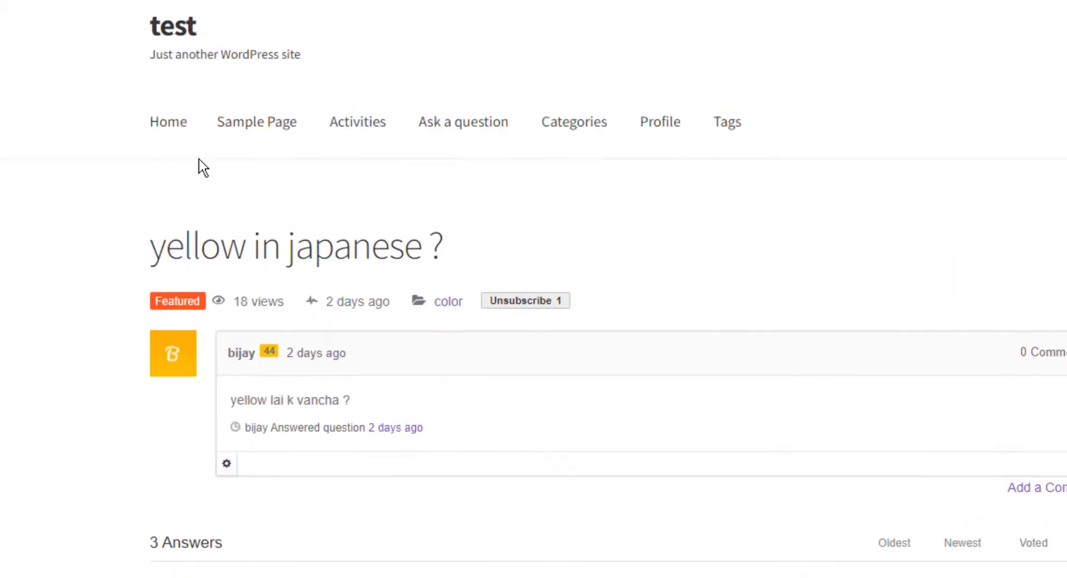
{"action": "key", "text": "alt+Left"}
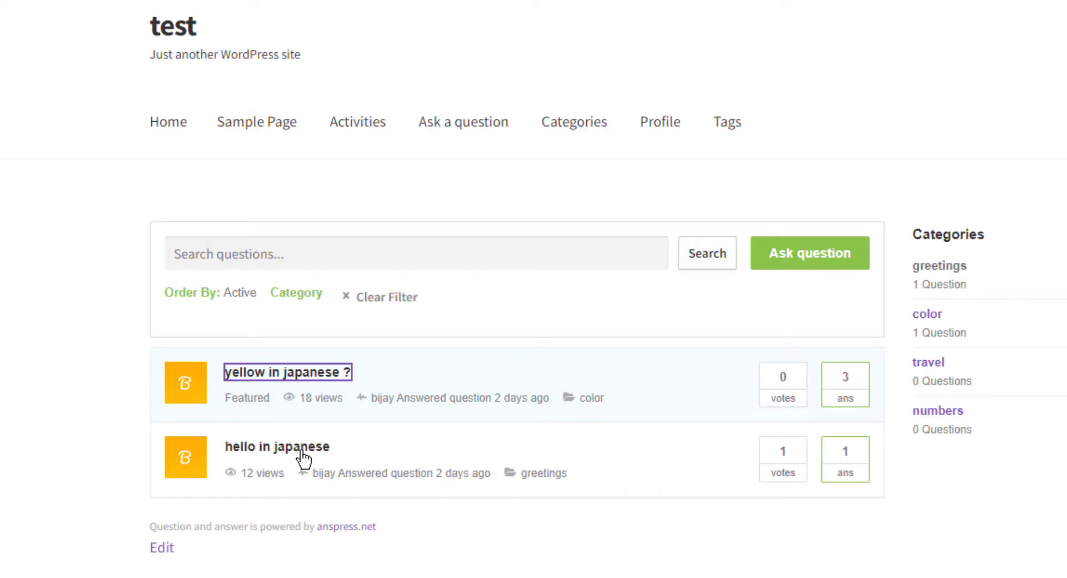
Start asking a new question, entering "red" as its title and choosing the category color
{"action": "left_click", "coordinate": [794, 257]}
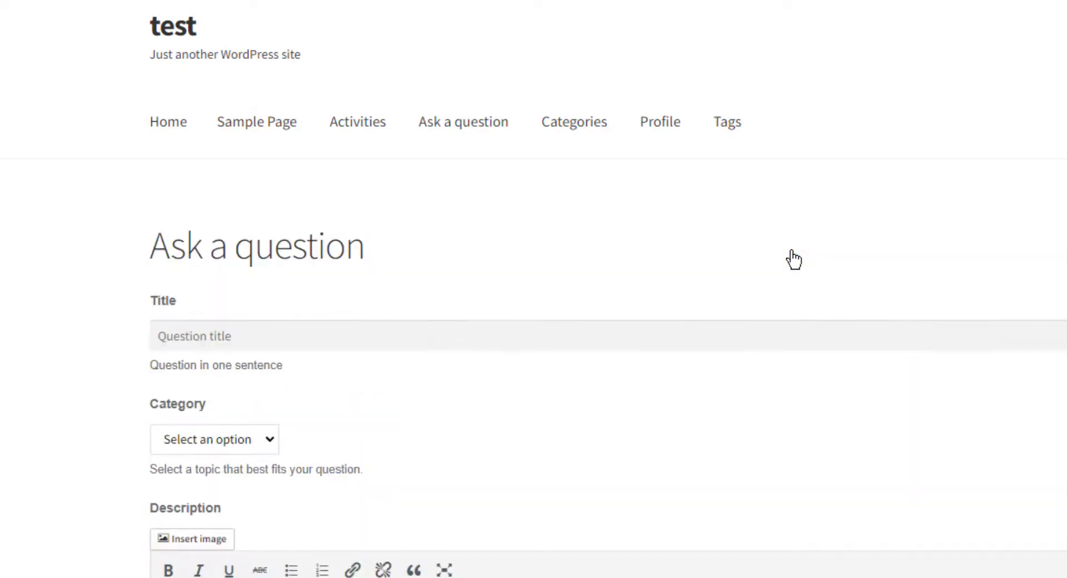
{"action": "scroll", "coordinate": [345, 338], "scroll_direction": "down", "scroll_amount": 2}
{"action": "left_click", "coordinate": [217, 267]}
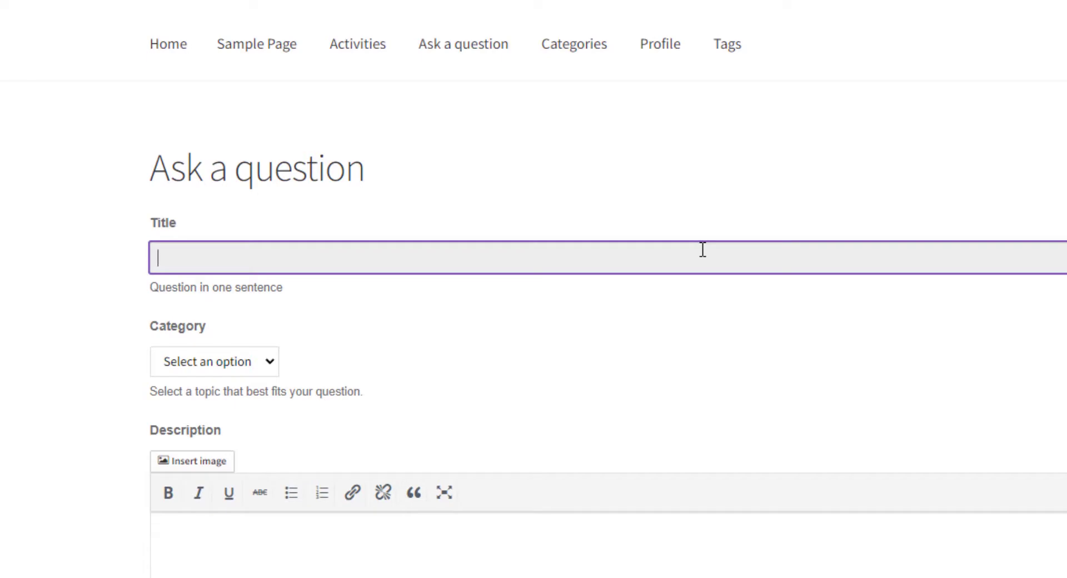
{"action": "type", "text": "test ?"}
{"action": "left_click", "coordinate": [196, 374]}
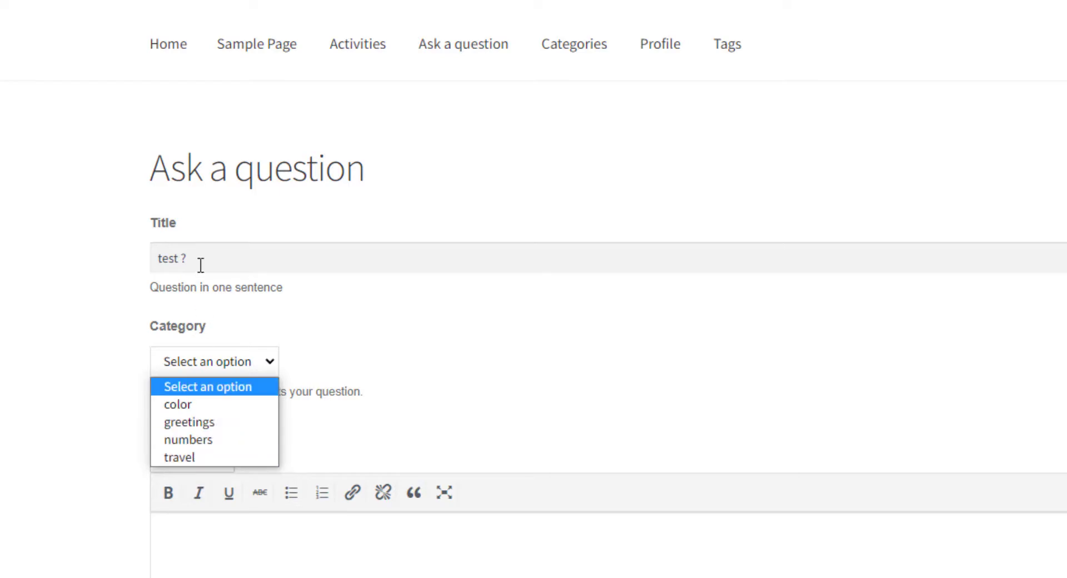
{"action": "key", "text": "shift+Tab"}
{"action": "key", "text": "ctrl+z"}
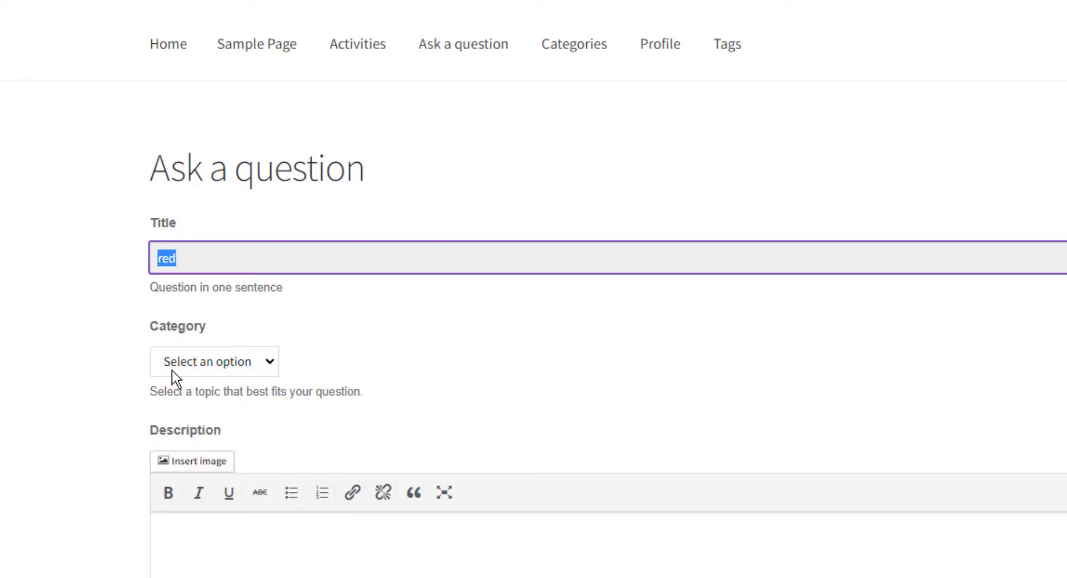
{"action": "left_click", "coordinate": [172, 371]}
{"action": "left_click", "coordinate": [209, 405]}
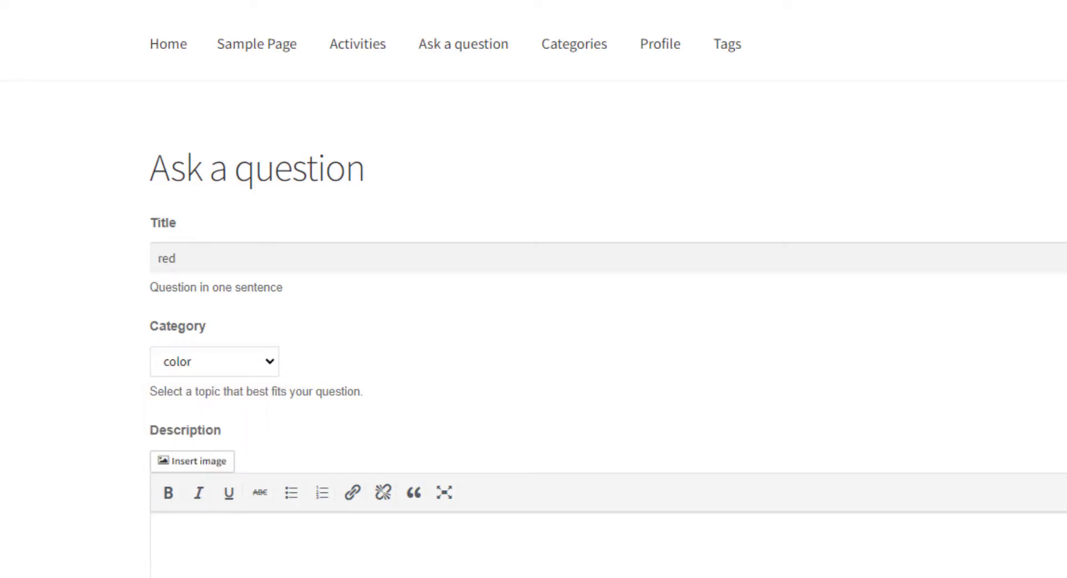
Extend the question's title to "red in japanese"
{"action": "left_click", "coordinate": [330, 571]}
{"action": "scroll", "coordinate": [357, 543], "scroll_direction": "down", "scroll_amount": 3}
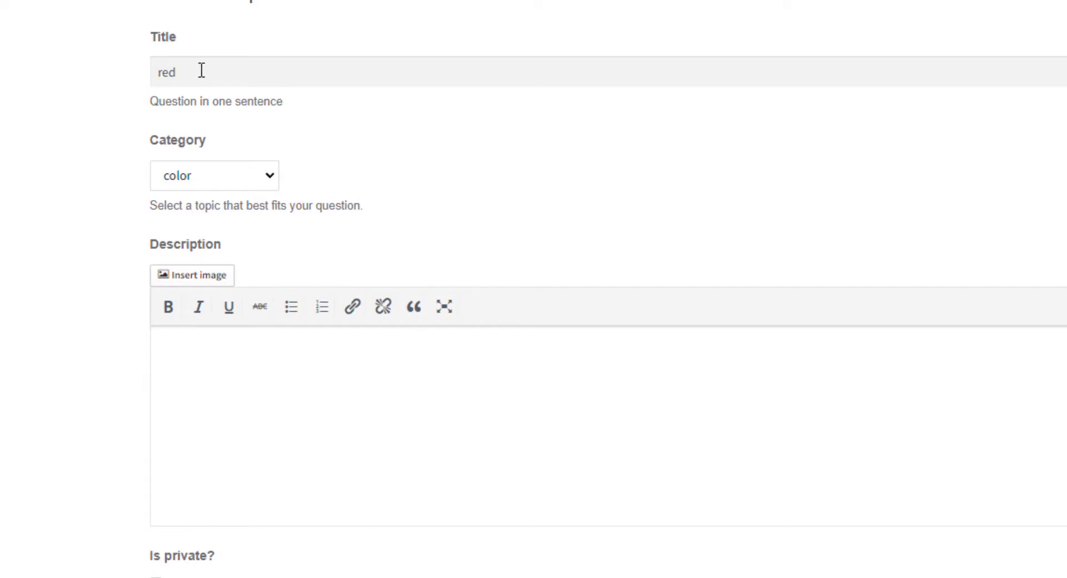
{"action": "left_click", "coordinate": [230, 74]}
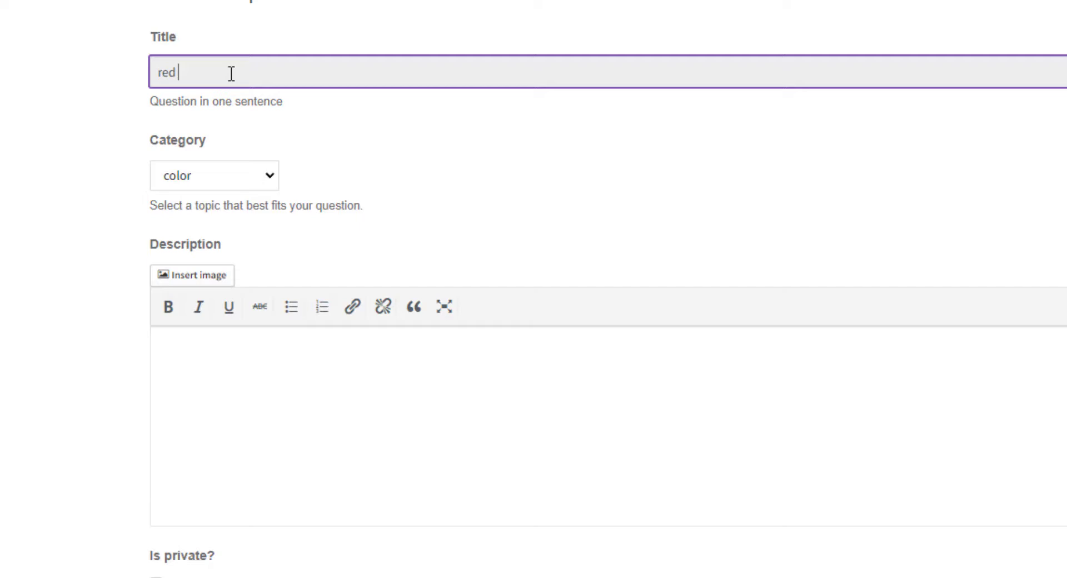
{"action": "type", "text": "in japanese"}
Fill in the question's description with the dummy text "fasfsfsdfsdfsdfsdfsdfs" and submit the question
{"action": "left_click", "coordinate": [386, 374]}
{"action": "type", "text": "fasfs"}
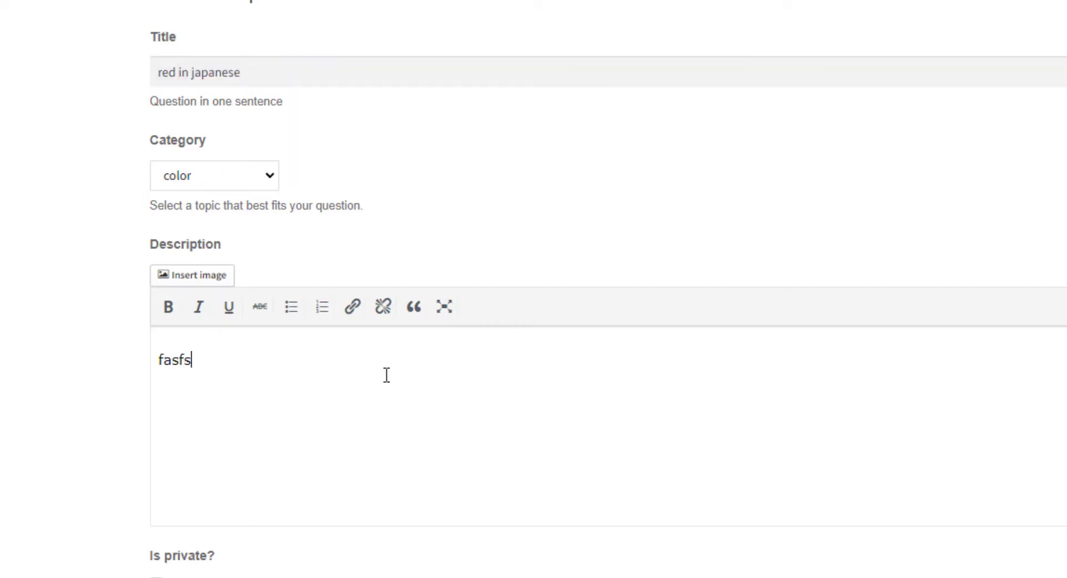
{"action": "type", "text": "fsdfsdfsdfsdfs"}
{"action": "scroll", "coordinate": [277, 489], "scroll_direction": "down", "scroll_amount": 3}
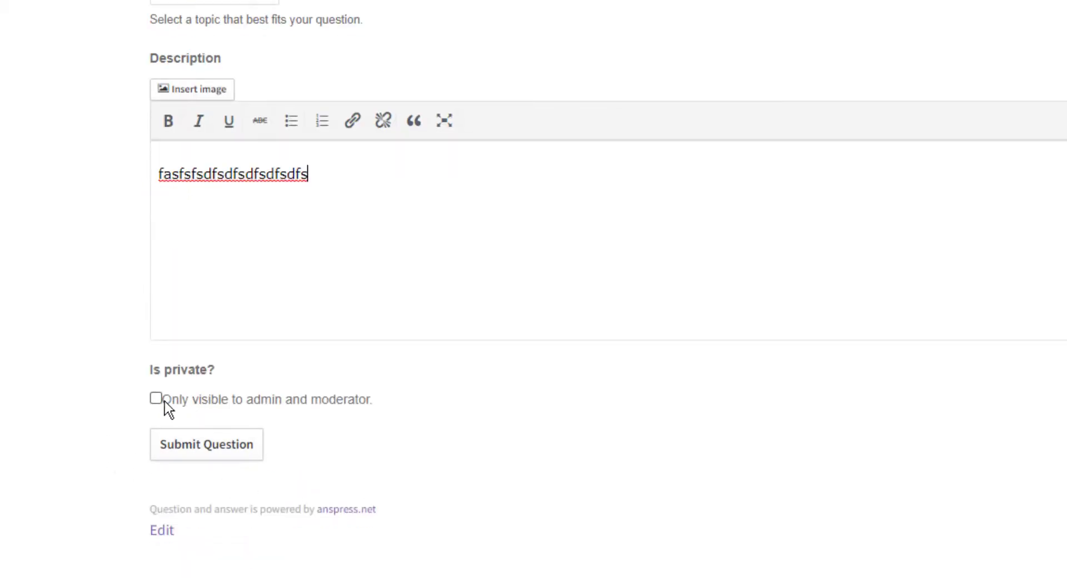
{"action": "left_click", "coordinate": [210, 449]}
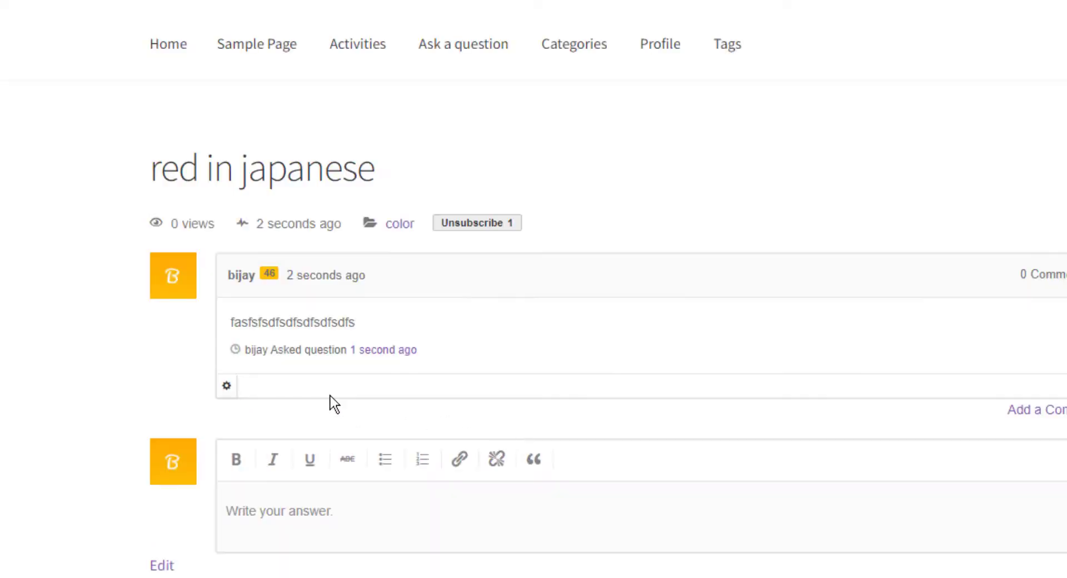
Return to the homepage question list and view the question "red in japanese" from there
{"action": "left_click", "coordinate": [192, 77]}
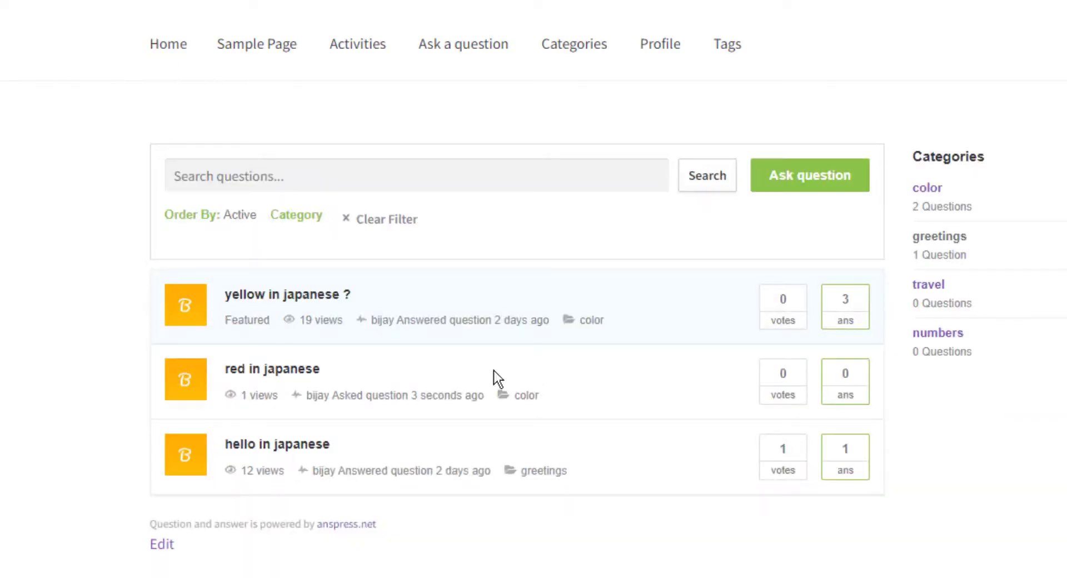
{"action": "left_click", "coordinate": [305, 370]}
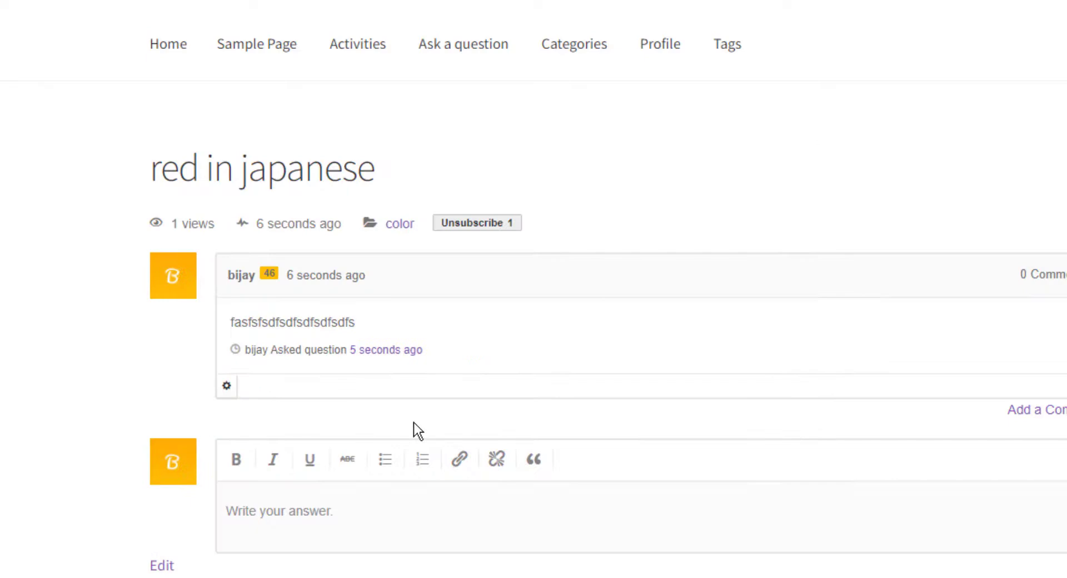
{"action": "left_click", "coordinate": [1048, 252]}
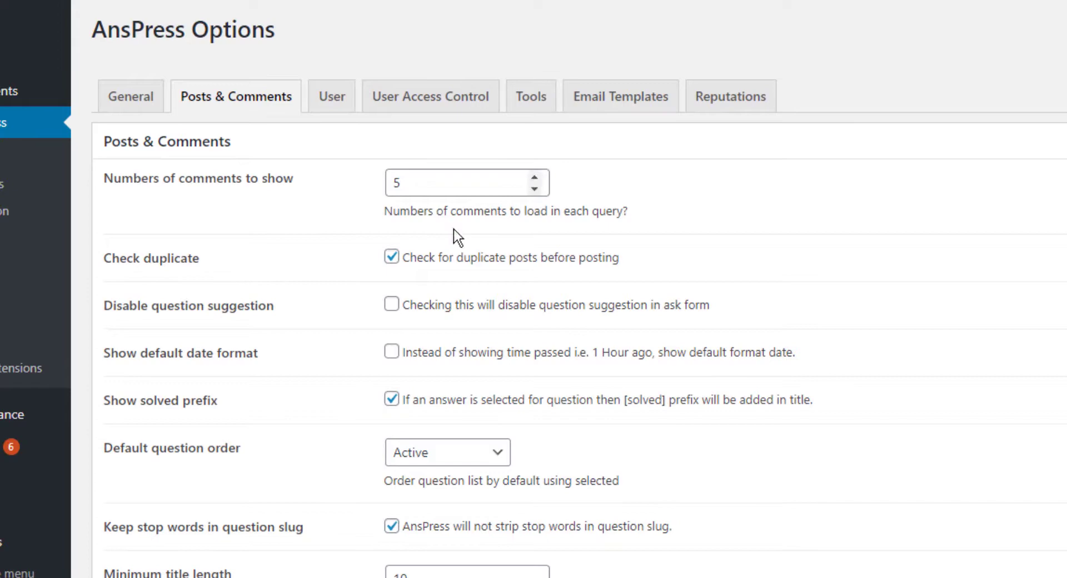
Review the Posts & Comments options of AnsPress, including the comment, voting and answer settings
{"action": "scroll", "coordinate": [298, 448], "scroll_direction": "down", "scroll_amount": 8}
{"action": "scroll", "coordinate": [298, 447], "scroll_direction": "up", "scroll_amount": 1}
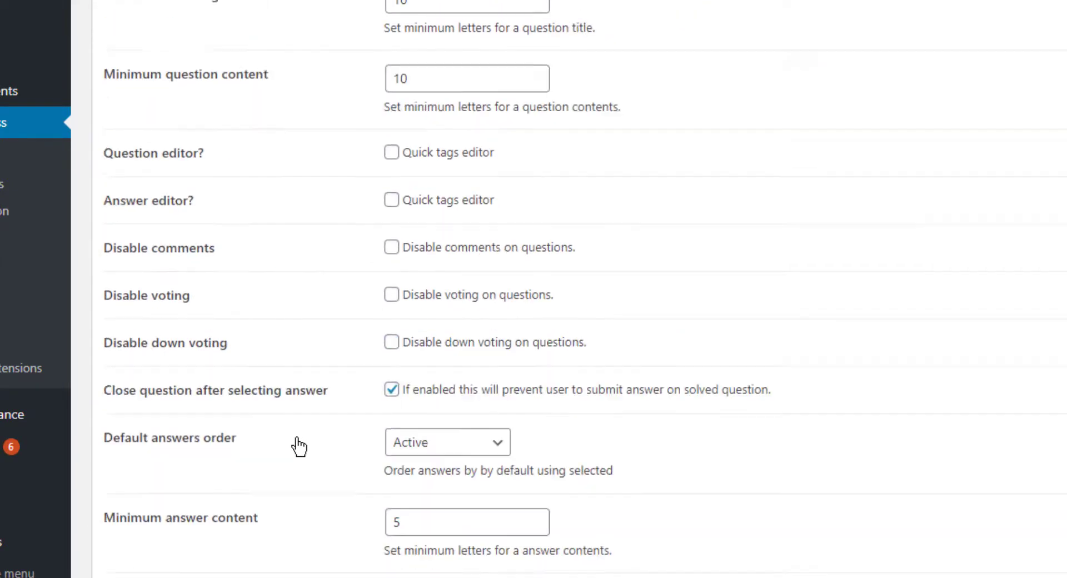
{"action": "scroll", "coordinate": [299, 447], "scroll_direction": "up", "scroll_amount": 8}
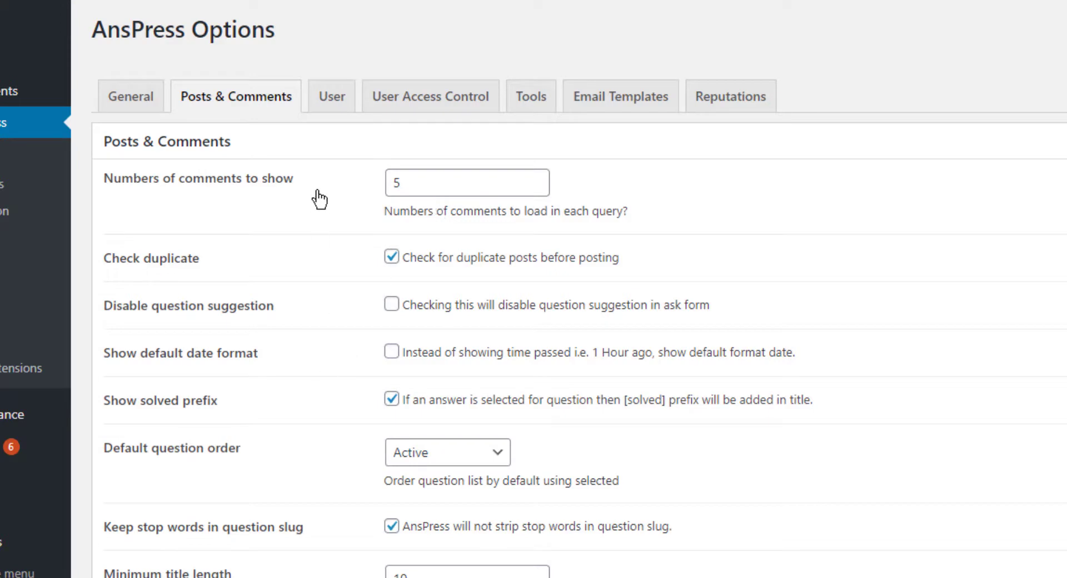
{"action": "left_click", "coordinate": [331, 100]}
{"action": "left_click", "coordinate": [271, 105]}
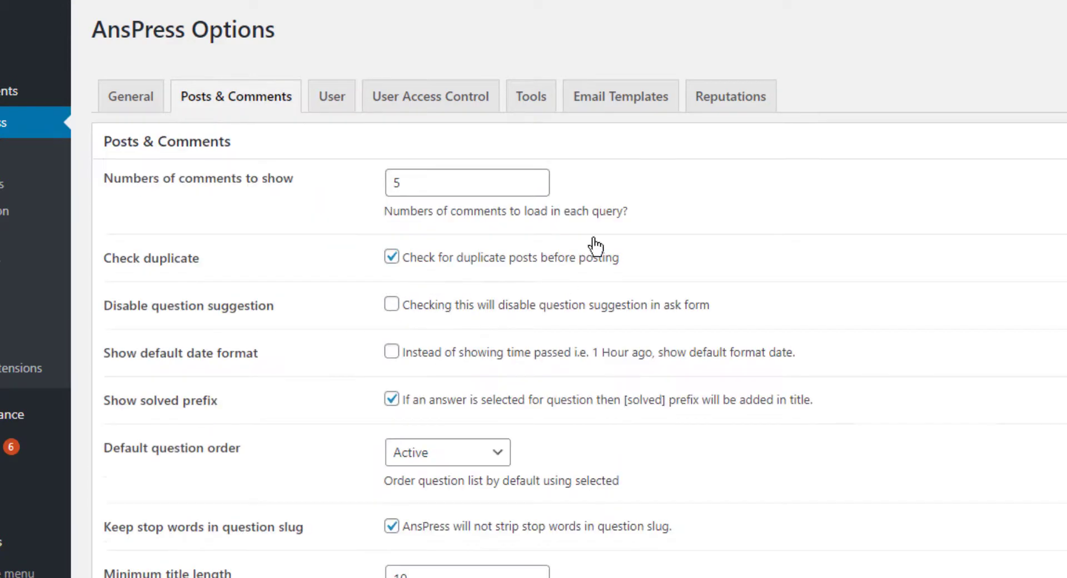
Open the AnsPress Reputations options and inspect the points awarded for registering, asking, answering and commenting
{"action": "left_click", "coordinate": [721, 103]}
{"action": "left_click_drag", "start_coordinate": [214, 189], "coordinate": [171, 187]}
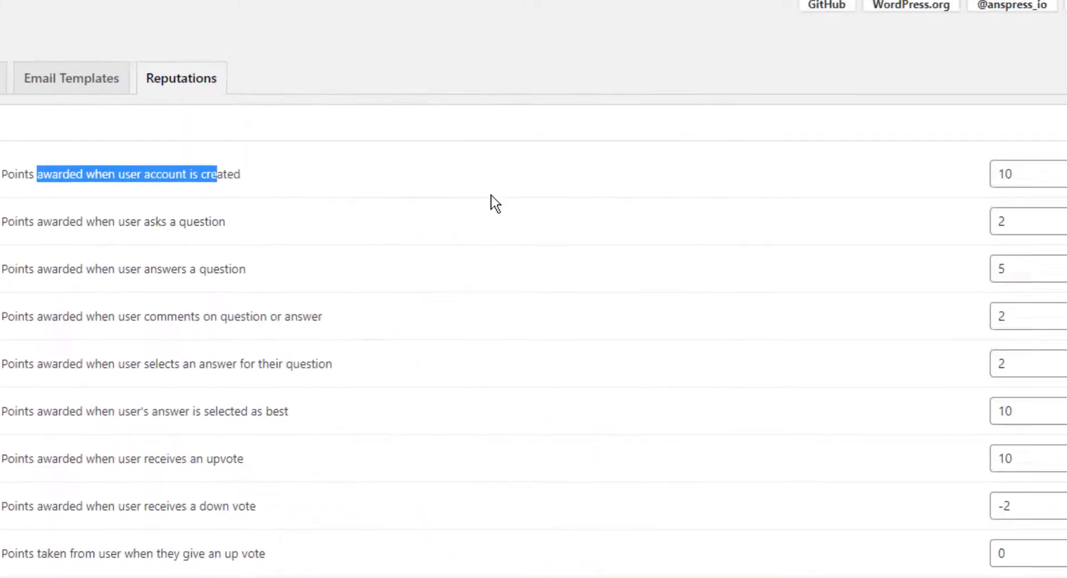
{"action": "double_click", "coordinate": [976, 171]}
{"action": "double_click", "coordinate": [933, 216]}
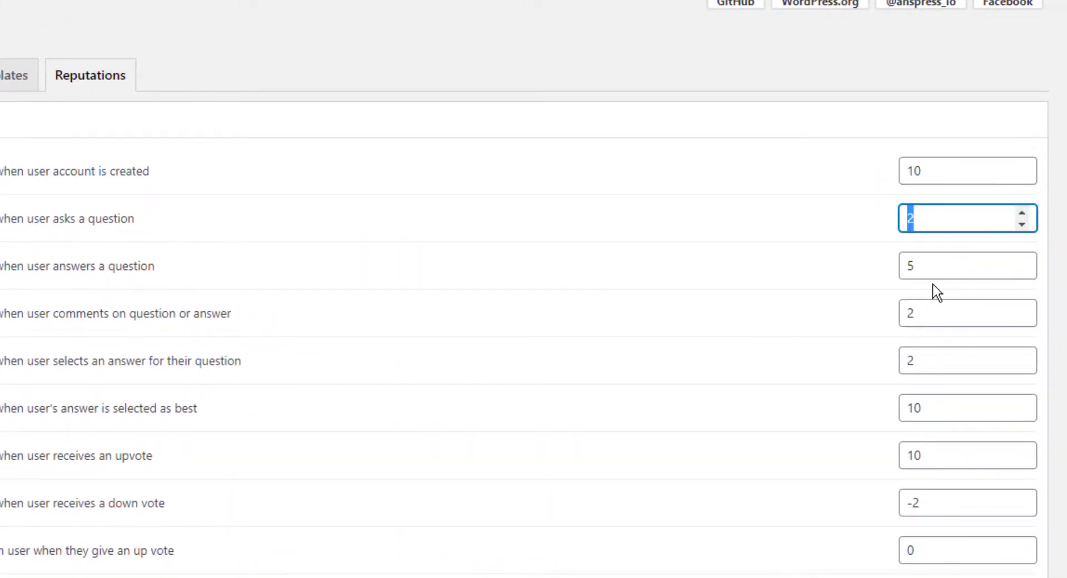
{"action": "double_click", "coordinate": [937, 266]}
{"action": "double_click", "coordinate": [911, 313]}
Set the points awarded when a user account is created to 100
{"action": "double_click", "coordinate": [948, 177]}
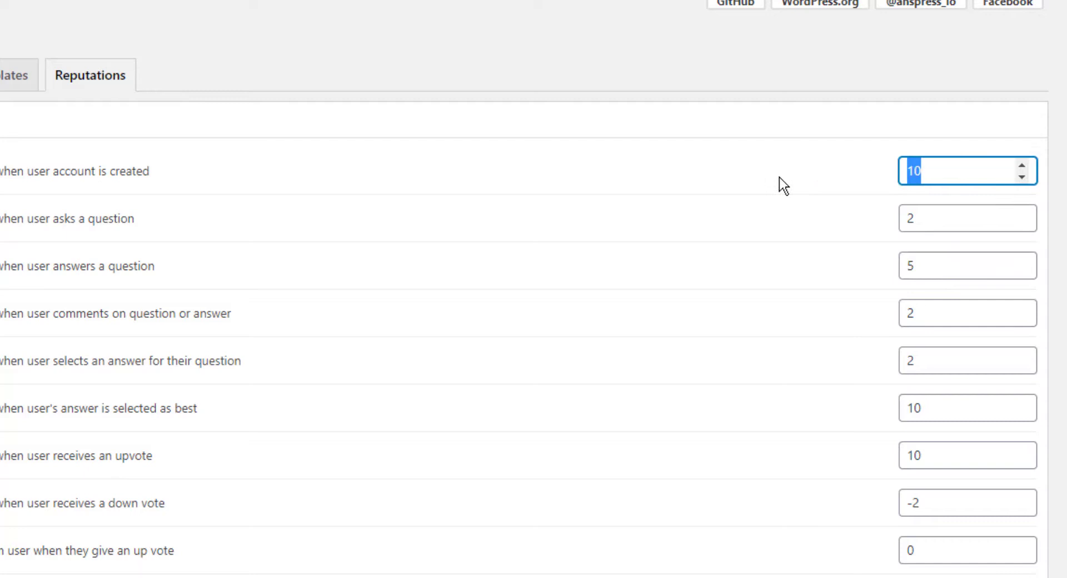
{"action": "type", "text": "50"}
{"action": "key", "text": "BackSpace"}
{"action": "key", "text": "BackSpace"}
{"action": "type", "text": "100"}
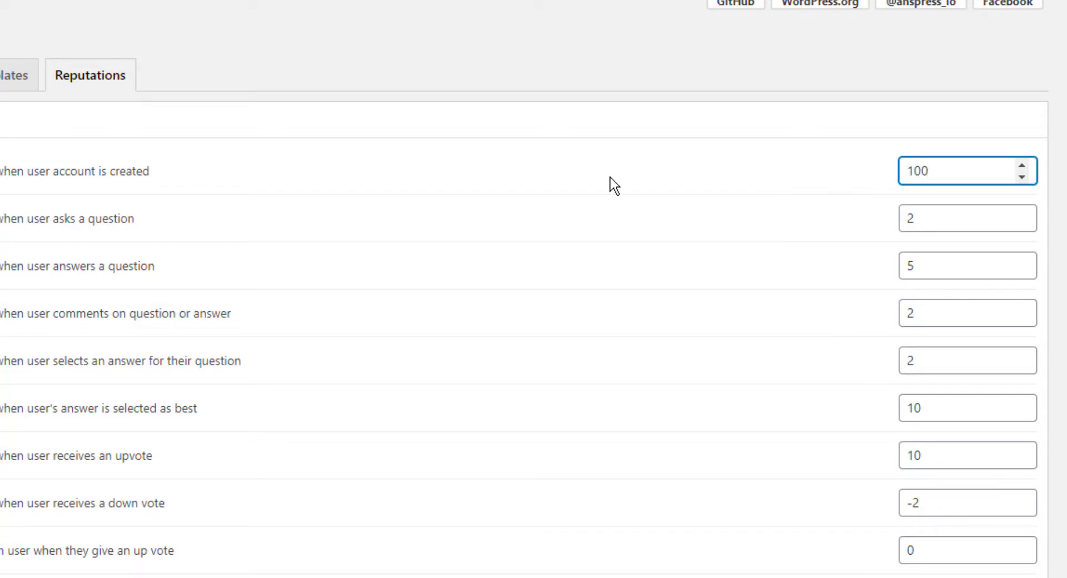
Read the reputation descriptions for asking a question, commenting and selecting an answer
{"action": "left_click_drag", "start_coordinate": [0, 218], "coordinate": [130, 219]}
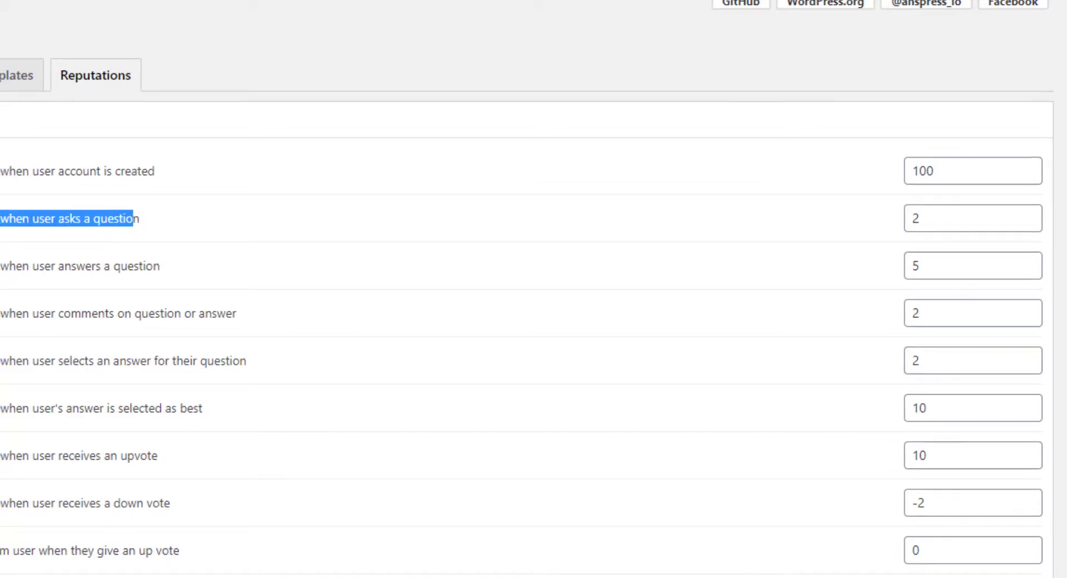
{"action": "left_click_drag", "start_coordinate": [350, 269], "coordinate": [608, 283]}
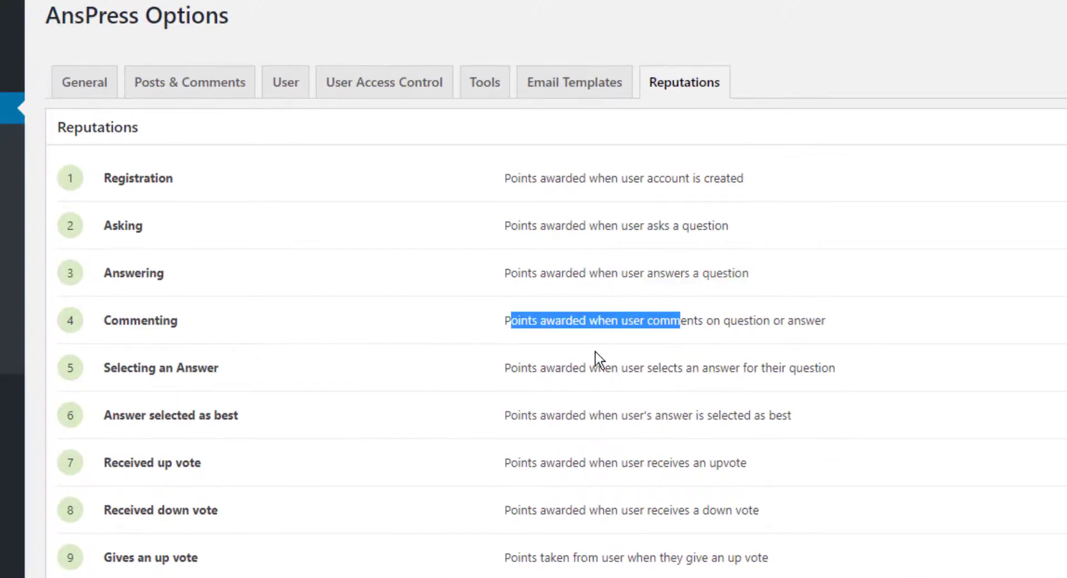
{"action": "left_click_drag", "start_coordinate": [562, 368], "coordinate": [651, 368]}
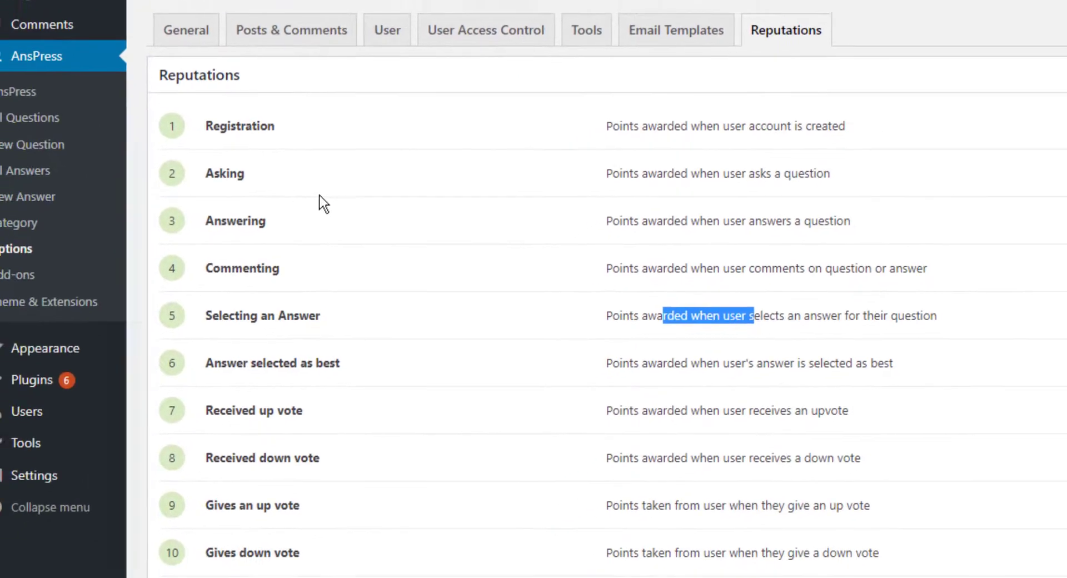
Go to the AnsPress add-ons, read the Emails add-on's description, and open its options
{"action": "left_click", "coordinate": [38, 269]}
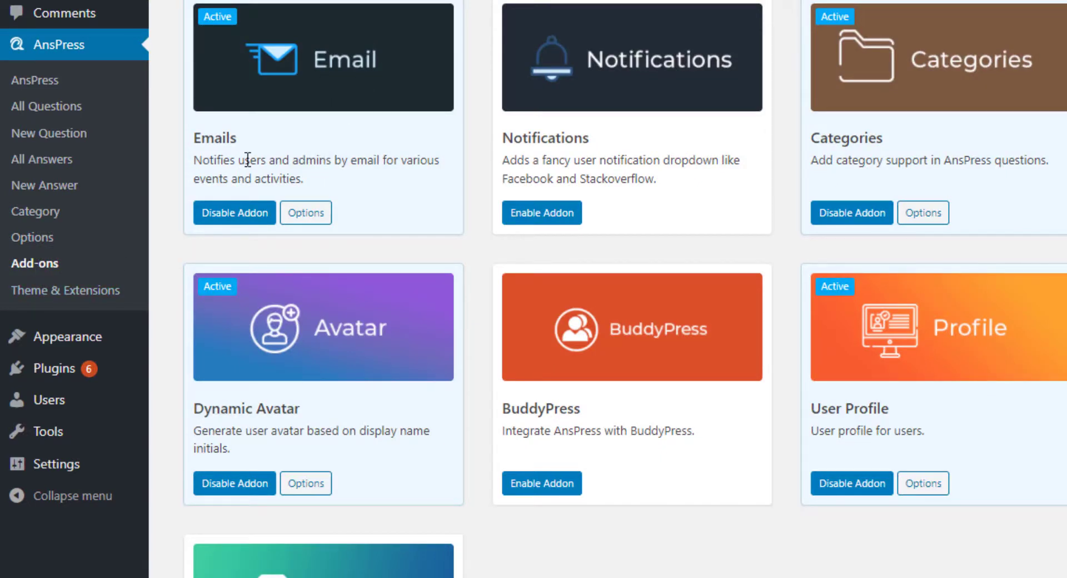
{"action": "left_click_drag", "start_coordinate": [248, 160], "coordinate": [410, 167]}
{"action": "left_click_drag", "start_coordinate": [245, 179], "coordinate": [296, 179]}
{"action": "left_click", "coordinate": [302, 217]}
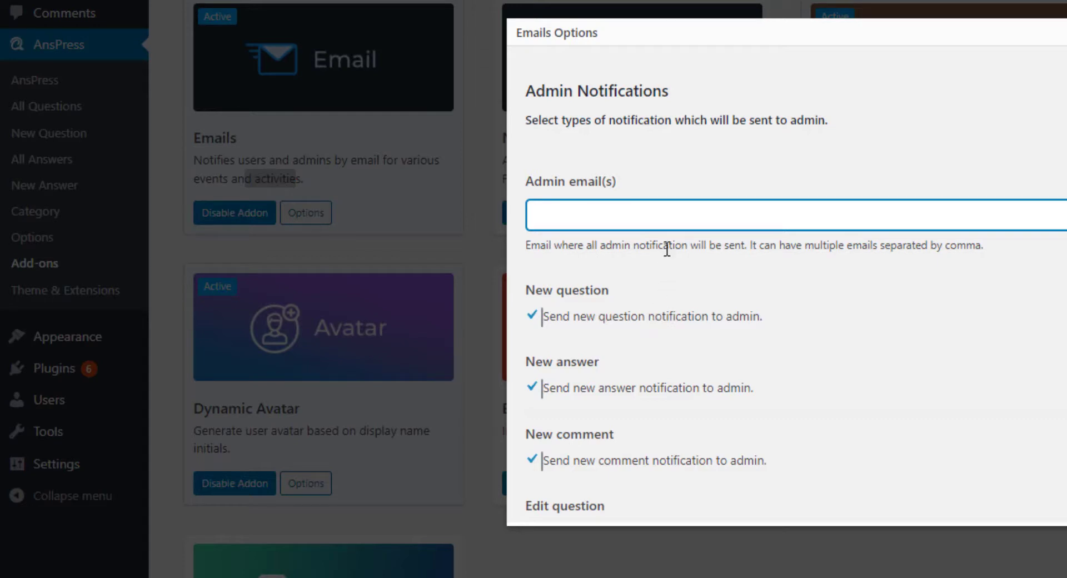
Examine the admin email setting and the admin and user notification types in the Emails options
{"action": "left_click_drag", "start_coordinate": [667, 245], "coordinate": [734, 246]}
{"action": "scroll", "coordinate": [755, 311], "scroll_direction": "down", "scroll_amount": 5}
{"action": "scroll", "coordinate": [712, 289], "scroll_direction": "up", "scroll_amount": 2}
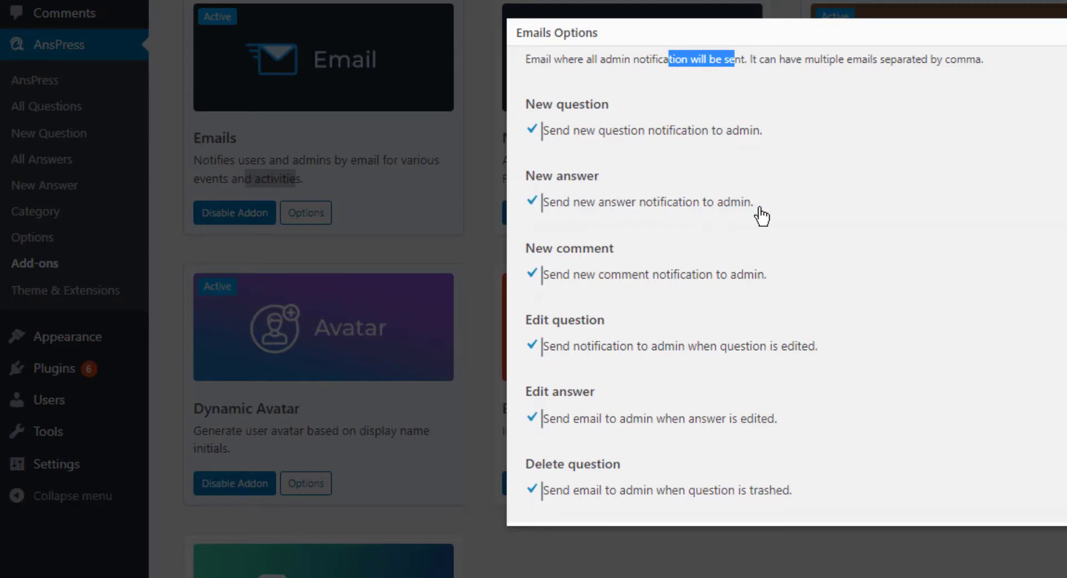
{"action": "scroll", "coordinate": [595, 434], "scroll_direction": "down", "scroll_amount": 2}
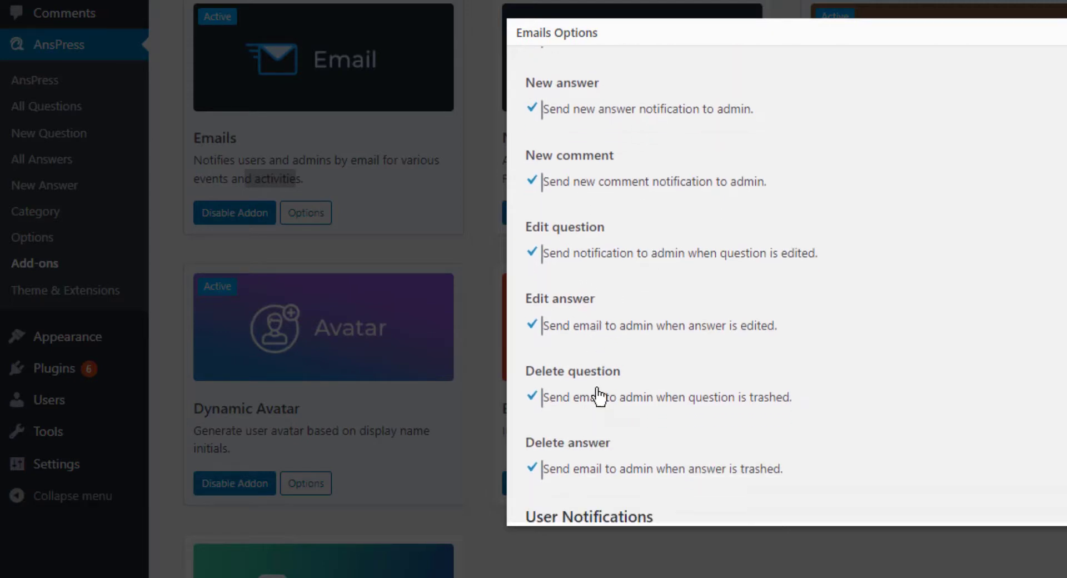
{"action": "scroll", "coordinate": [599, 396], "scroll_direction": "down", "scroll_amount": 4}
{"action": "scroll", "coordinate": [639, 311], "scroll_direction": "down", "scroll_amount": 3}
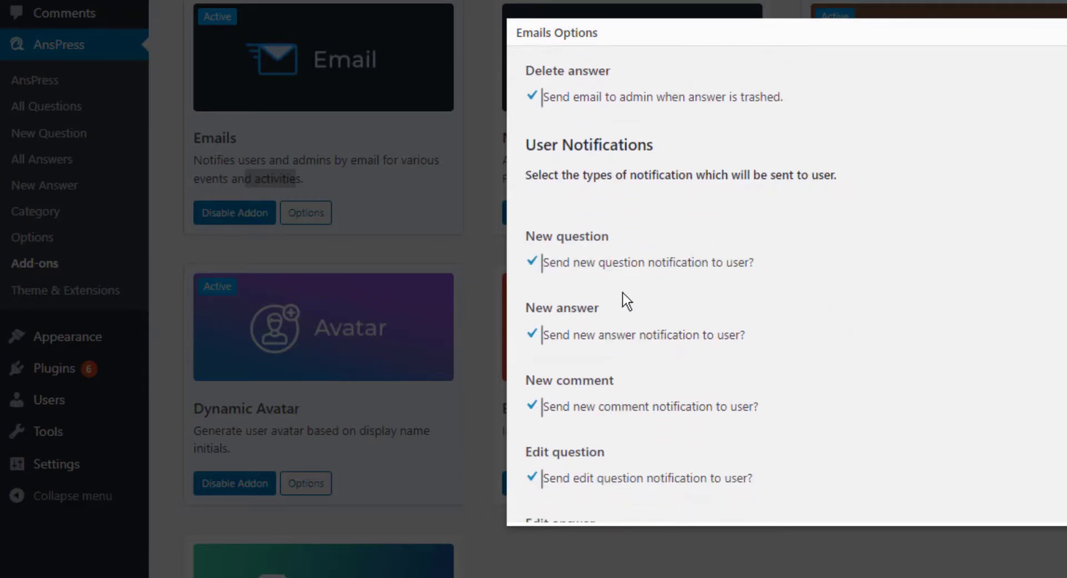
{"action": "scroll", "coordinate": [667, 288], "scroll_direction": "down", "scroll_amount": 4}
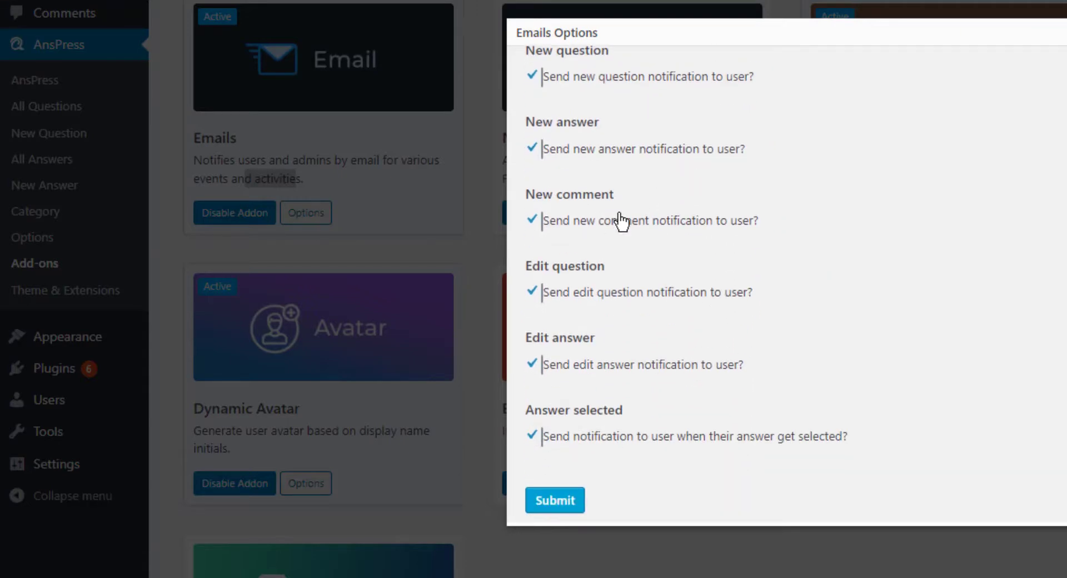
{"action": "scroll", "coordinate": [603, 353], "scroll_direction": "up", "scroll_amount": 5}
{"action": "scroll", "coordinate": [603, 353], "scroll_direction": "up", "scroll_amount": 2}
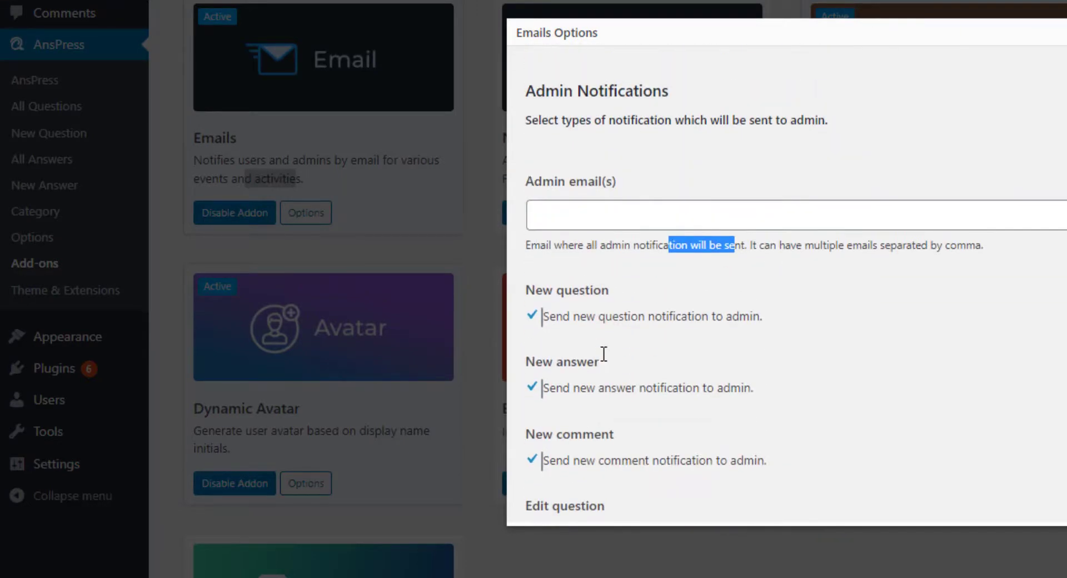
{"action": "scroll", "coordinate": [603, 354], "scroll_direction": "down", "scroll_amount": 3}
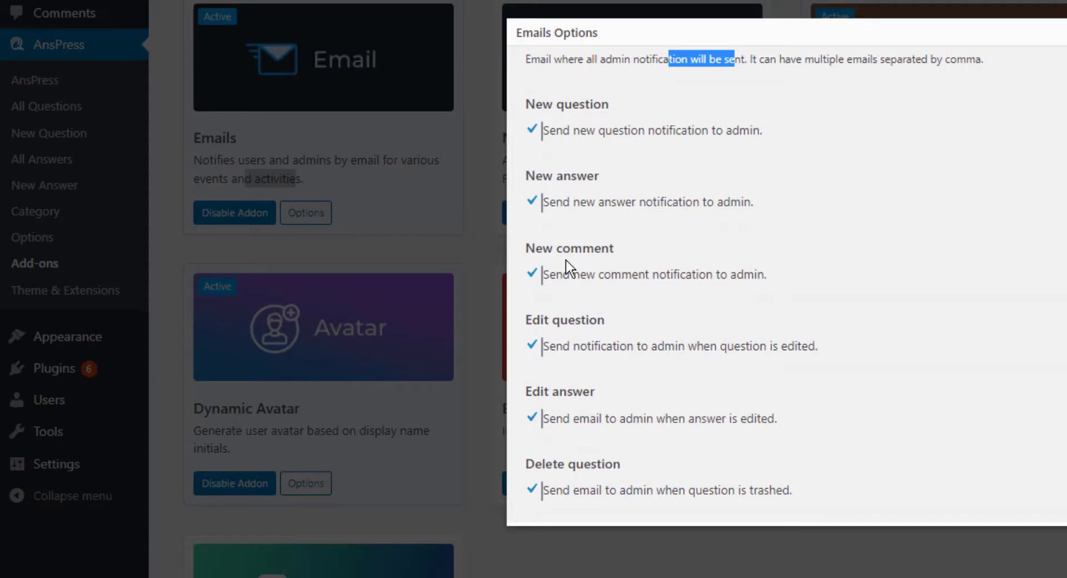
Switch the admin's new comment notification off and back on, and submit the Emails options
{"action": "left_click", "coordinate": [559, 279]}
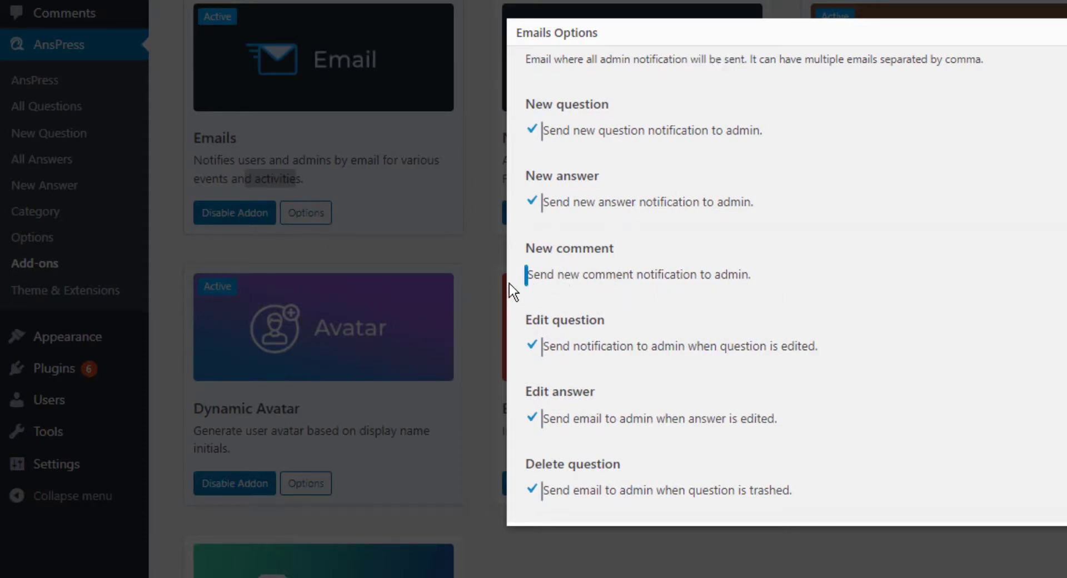
{"action": "left_click", "coordinate": [549, 285]}
{"action": "left_click", "coordinate": [549, 286]}
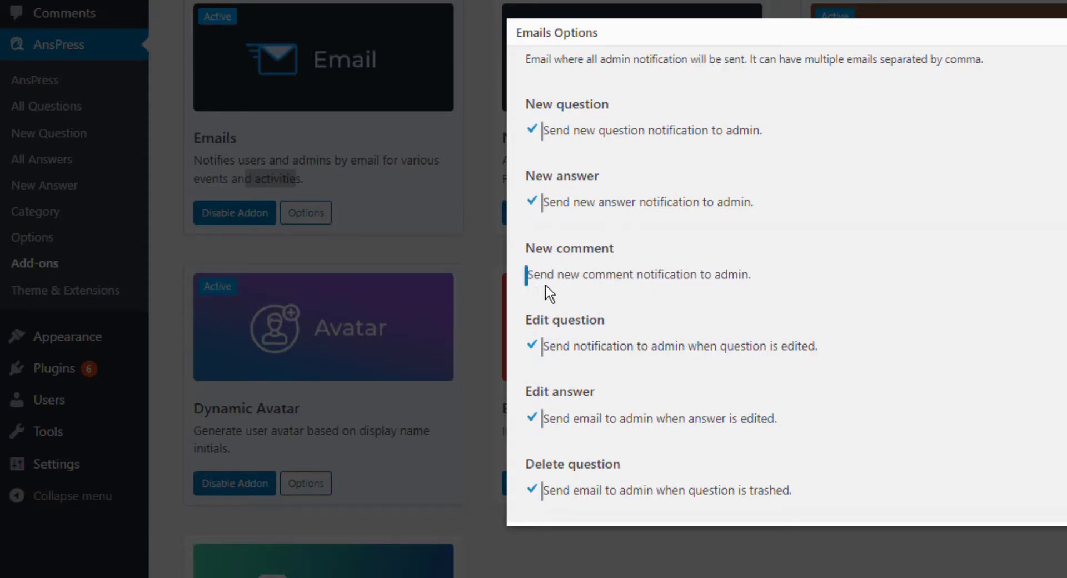
{"action": "left_click", "coordinate": [623, 282]}
{"action": "scroll", "coordinate": [893, 343], "scroll_direction": "down", "scroll_amount": 10}
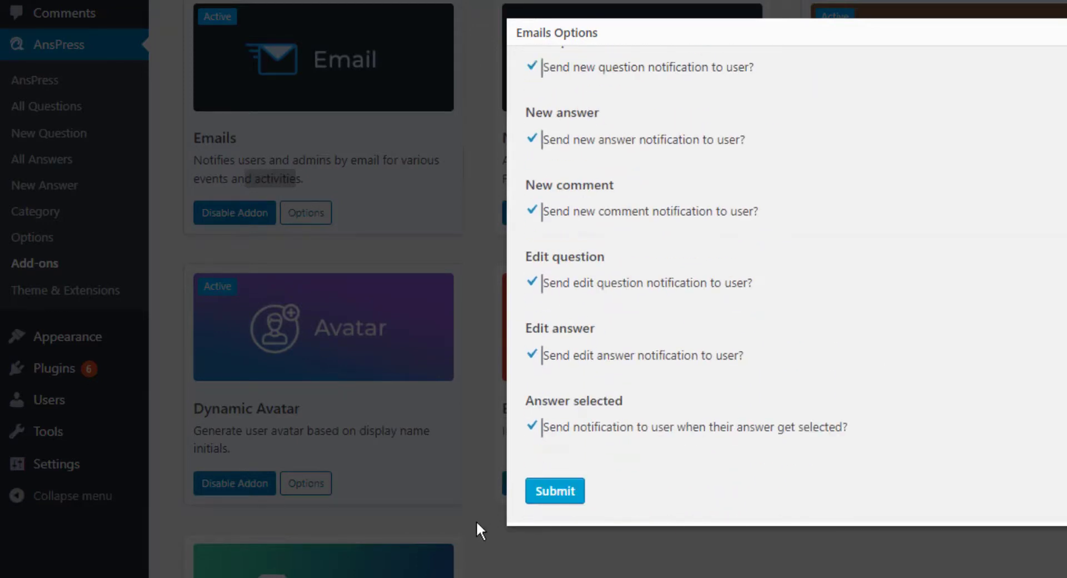
{"action": "left_click", "coordinate": [545, 496]}
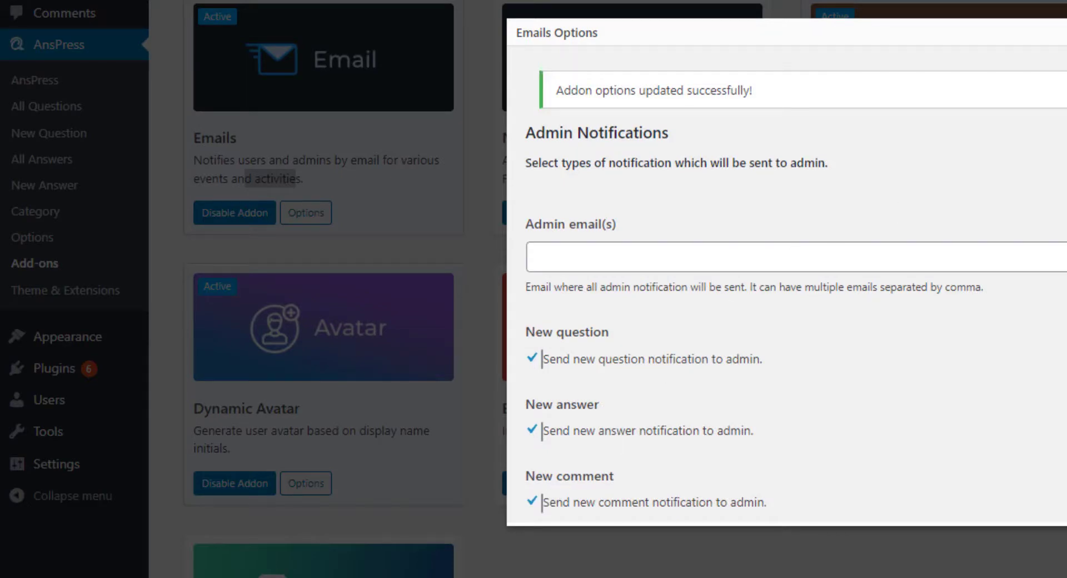
Close the Emails options and read the descriptions of the Notifications and Categories add-ons
{"action": "key", "text": "Escape"}
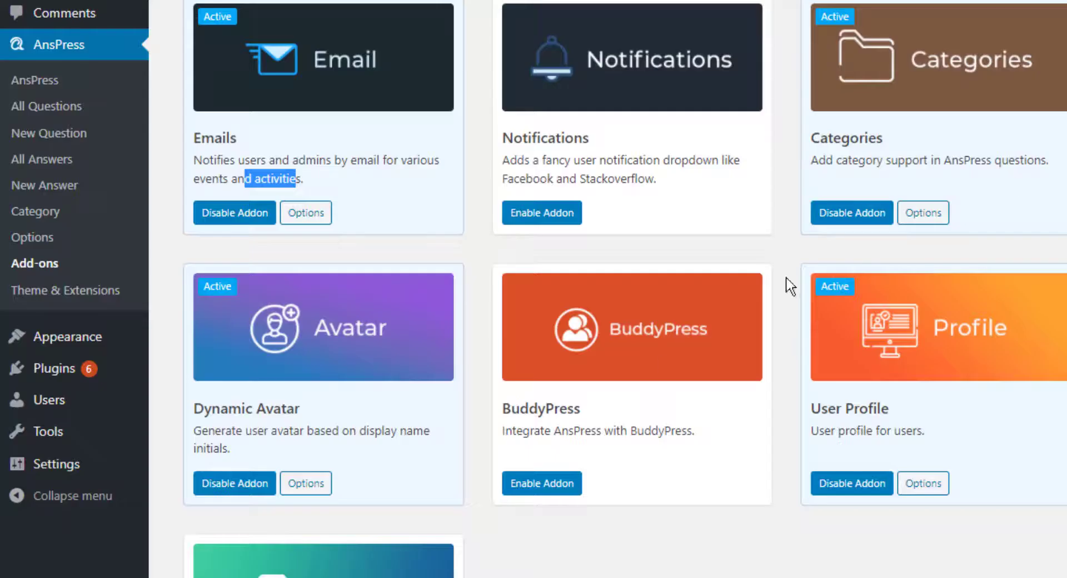
{"action": "left_click", "coordinate": [563, 160]}
{"action": "left_click_drag", "start_coordinate": [661, 160], "coordinate": [704, 160]}
{"action": "left_click_drag", "start_coordinate": [578, 177], "coordinate": [635, 178]}
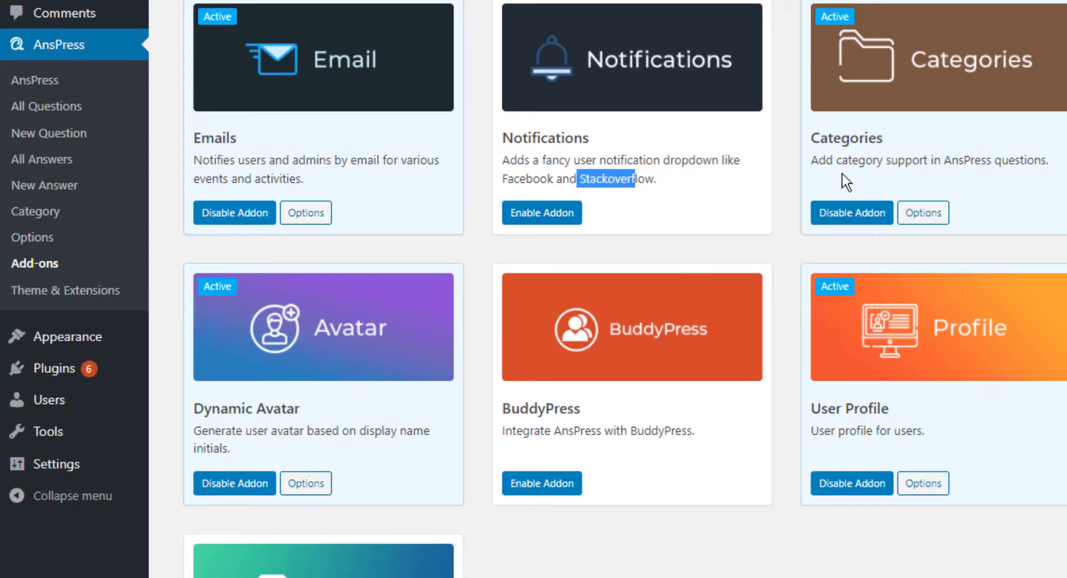
{"action": "left_click_drag", "start_coordinate": [849, 160], "coordinate": [995, 160]}
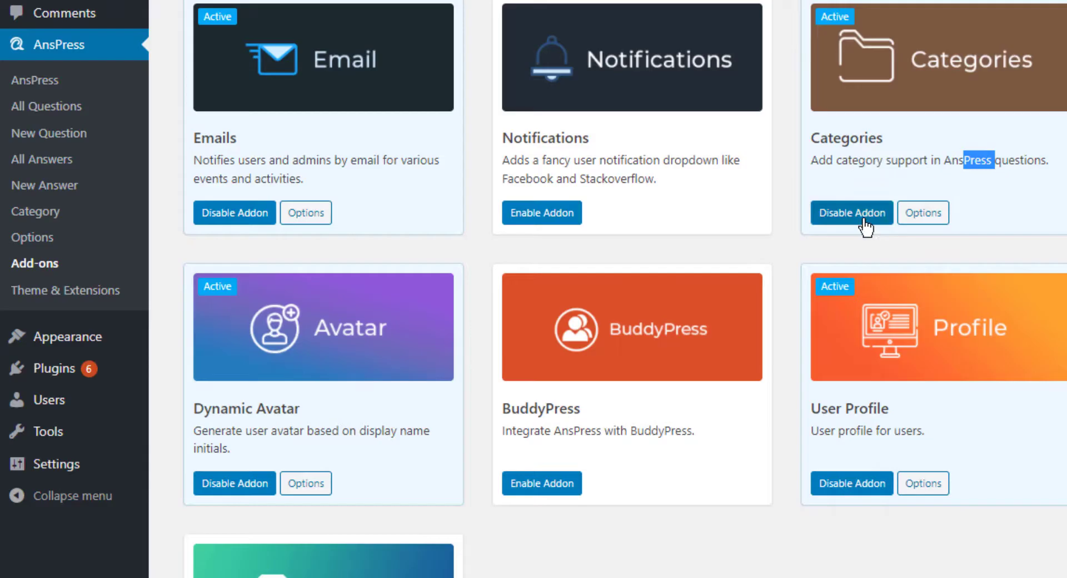
Examine the Categories add-on's options, including the choices for the ask form category order, and close them unchanged
{"action": "left_click", "coordinate": [922, 214]}
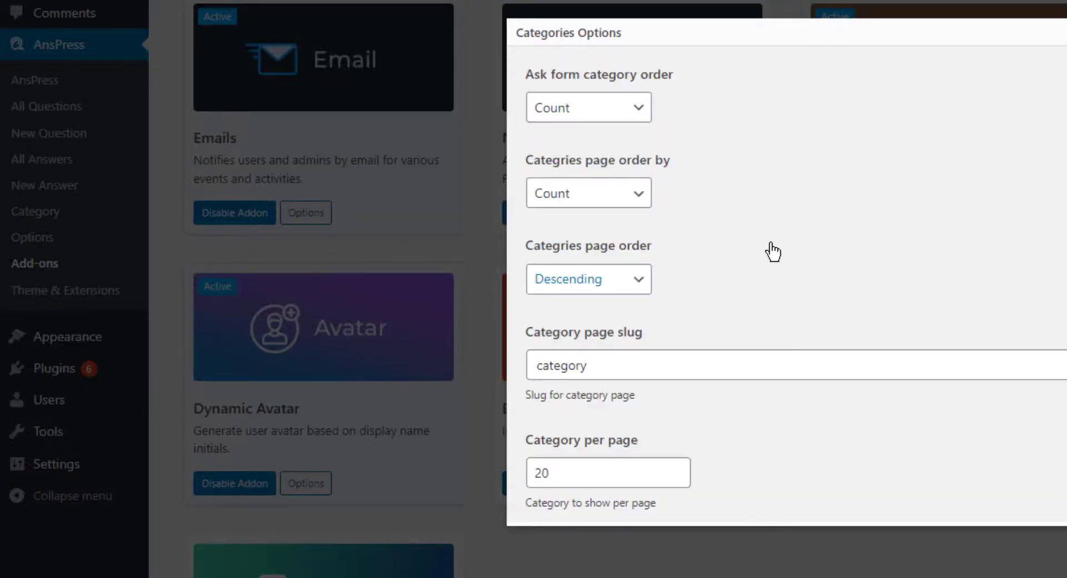
{"action": "scroll", "coordinate": [769, 250], "scroll_direction": "down", "scroll_amount": 3}
{"action": "scroll", "coordinate": [674, 105], "scroll_direction": "up", "scroll_amount": 3}
{"action": "left_click", "coordinate": [631, 107]}
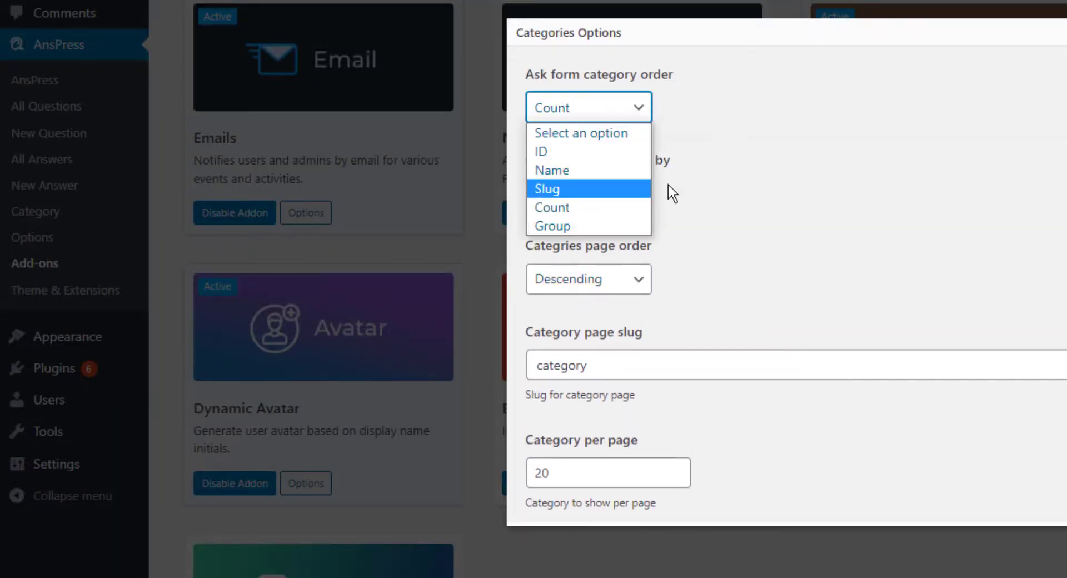
{"action": "key", "text": "Tab"}
{"action": "key", "text": "Escape"}
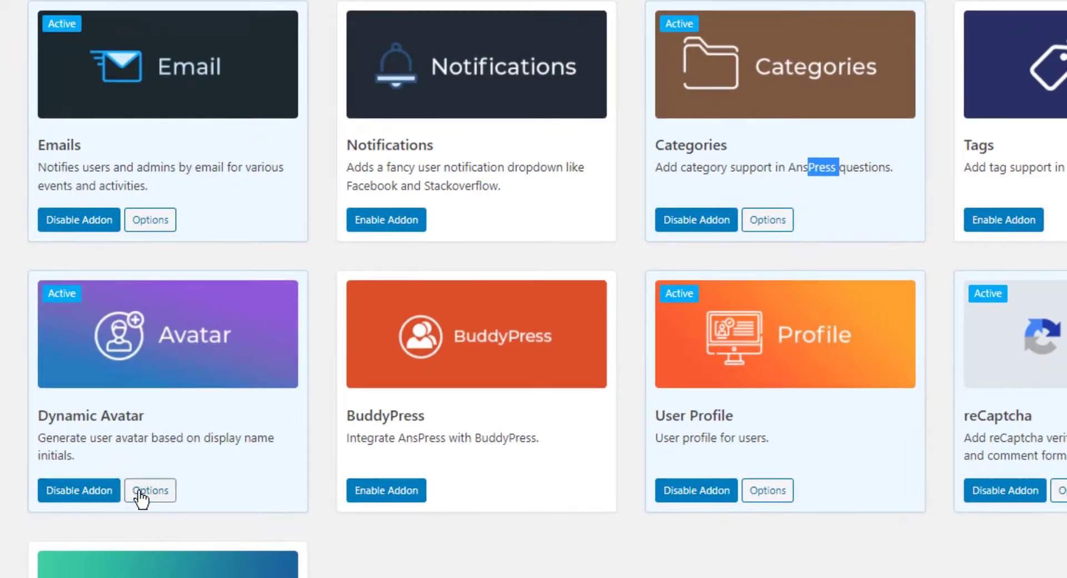
Switch off Force avatar in the Dynamic Avatar options, save, and reload the "red in japanese" question page to check the avatars
{"action": "left_click", "coordinate": [142, 491]}
{"action": "left_click", "coordinate": [459, 274]}
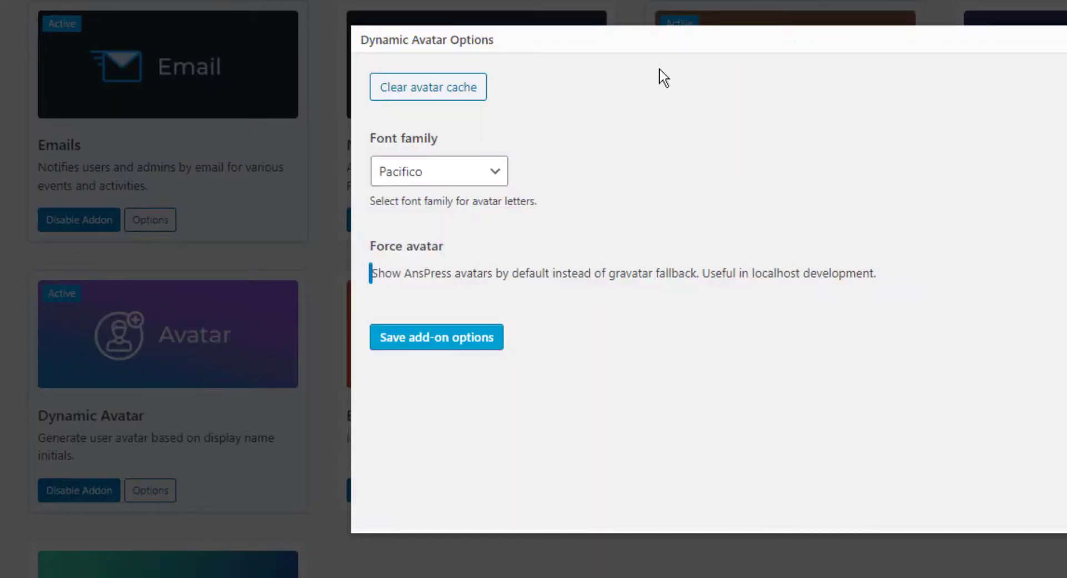
{"action": "left_click_drag", "start_coordinate": [384, 246], "coordinate": [437, 239]}
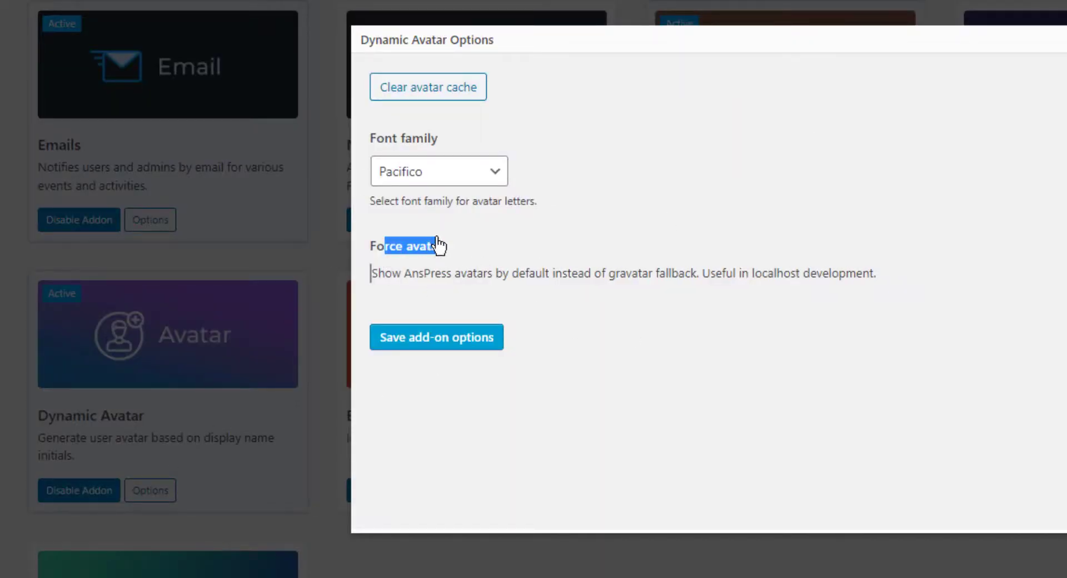
{"action": "left_click", "coordinate": [539, 273]}
{"action": "left_click", "coordinate": [472, 338]}
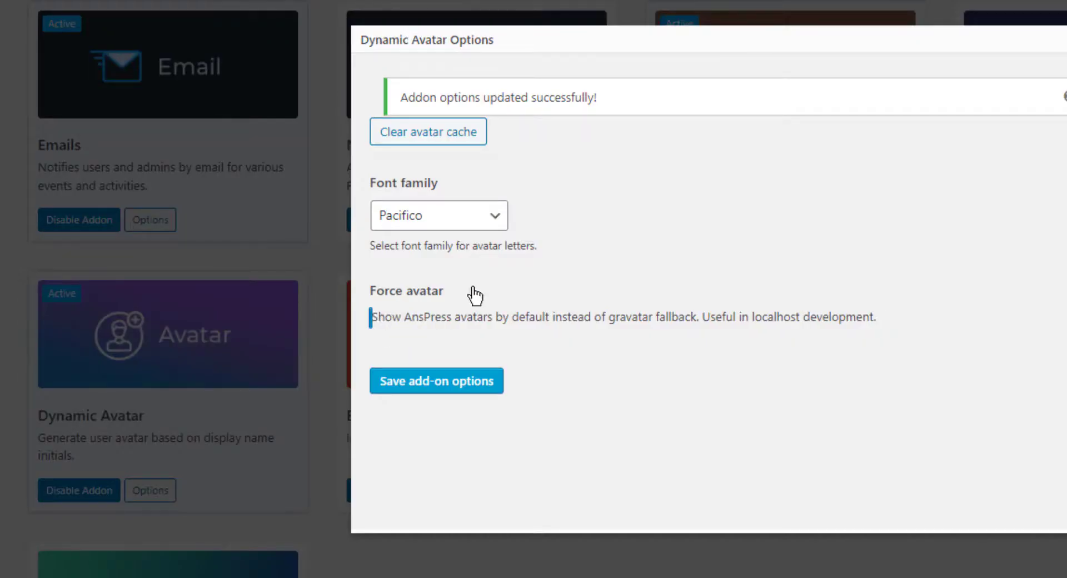
{"action": "left_click", "coordinate": [447, 383]}
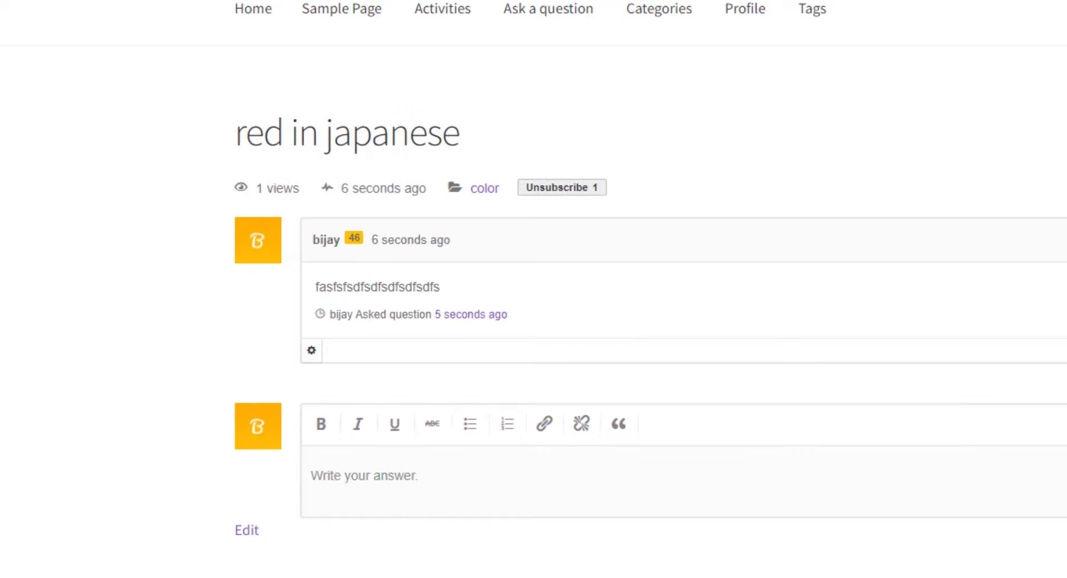
{"action": "key", "text": "F5"}
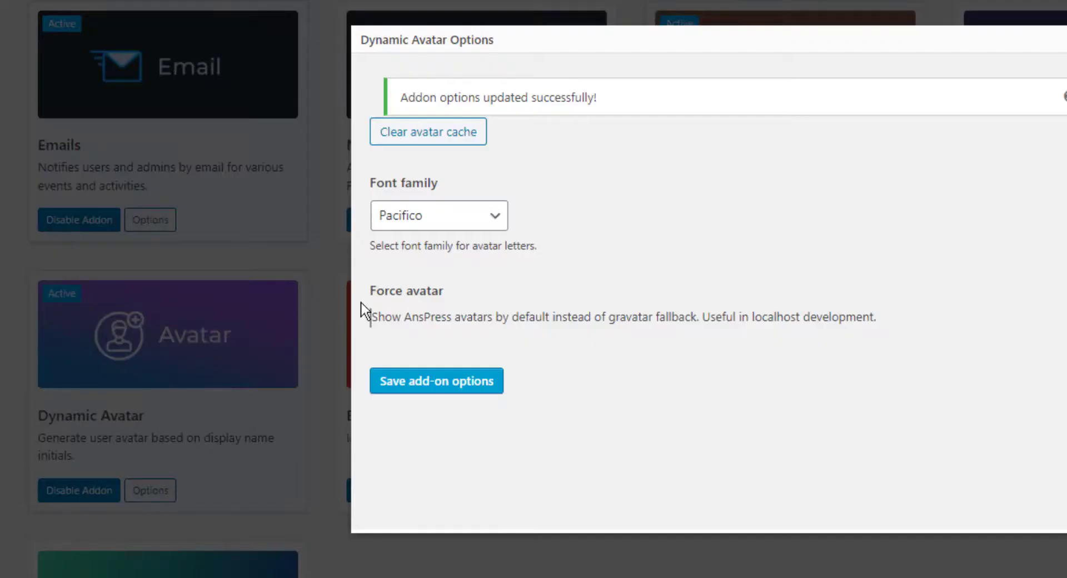
Switch Force avatar on in the Dynamic Avatar options, save the add-on options and close them
{"action": "left_click", "coordinate": [373, 316]}
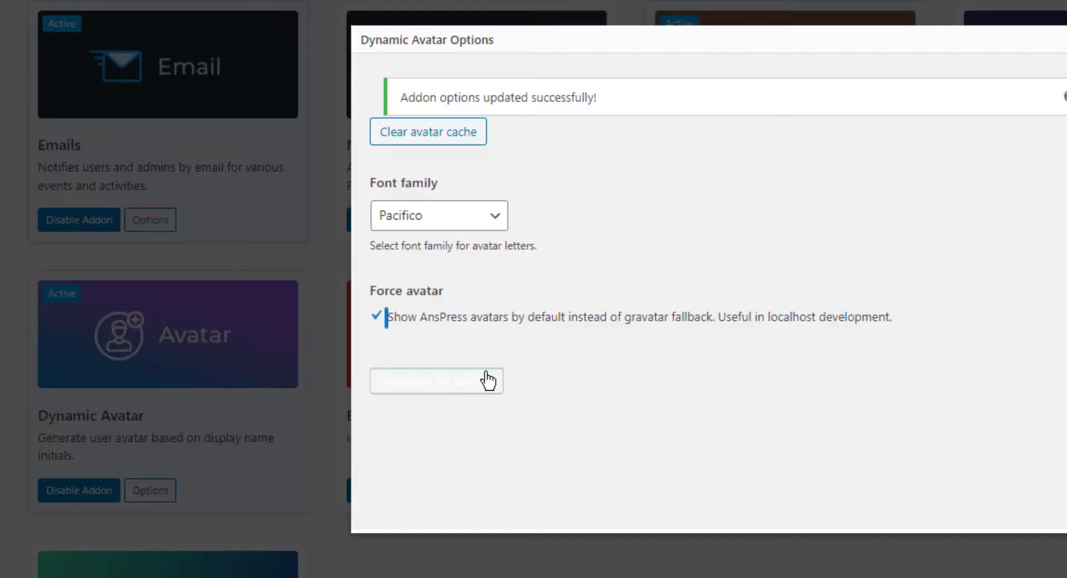
{"action": "left_click", "coordinate": [1063, 63]}
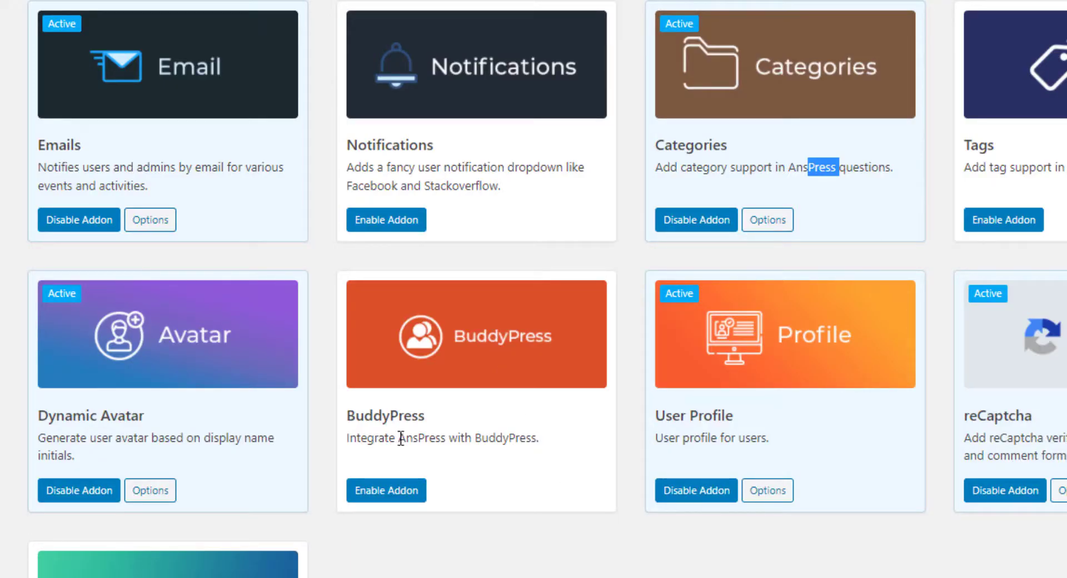
Read the BuddyPress add-on's description and look at the User Profile add-on and its options
{"action": "left_click_drag", "start_coordinate": [374, 439], "coordinate": [539, 439]}
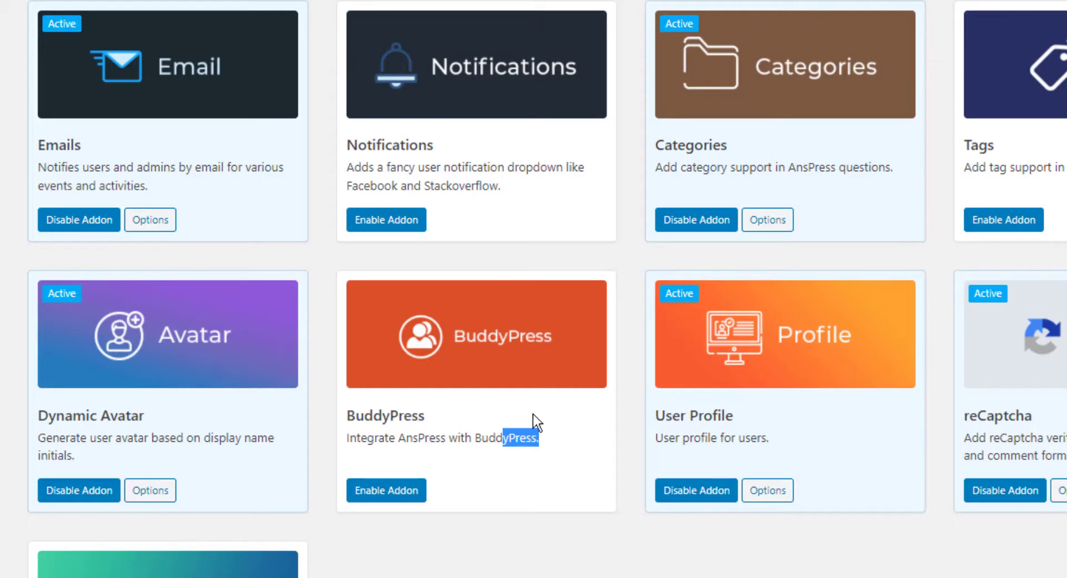
{"action": "left_click_drag", "start_coordinate": [424, 437], "coordinate": [572, 466]}
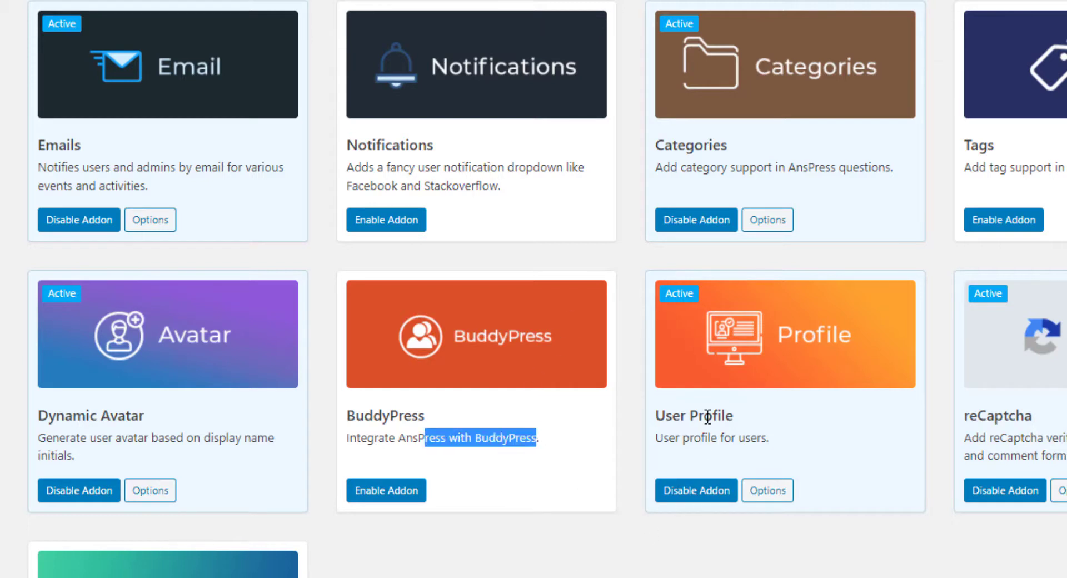
{"action": "left_click", "coordinate": [763, 496]}
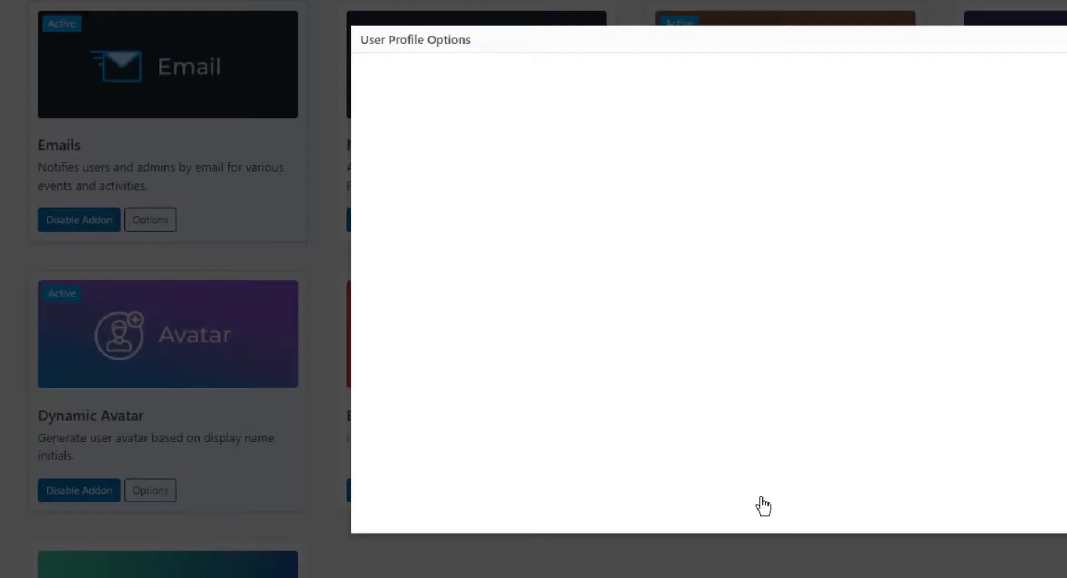
{"action": "scroll", "coordinate": [559, 274], "scroll_direction": "down", "scroll_amount": 1}
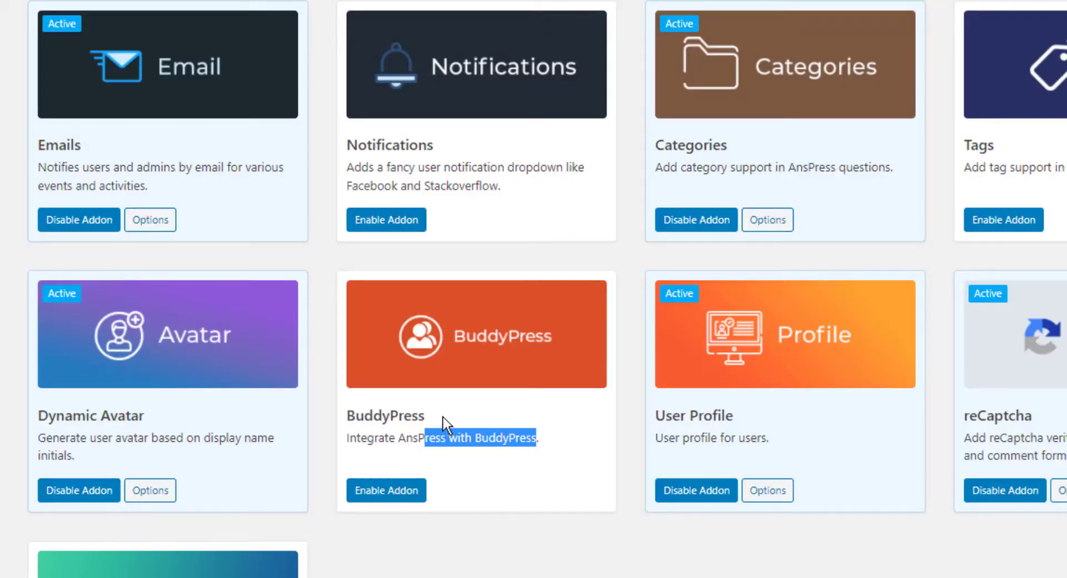
{"action": "left_click_drag", "start_coordinate": [442, 424], "coordinate": [345, 430]}
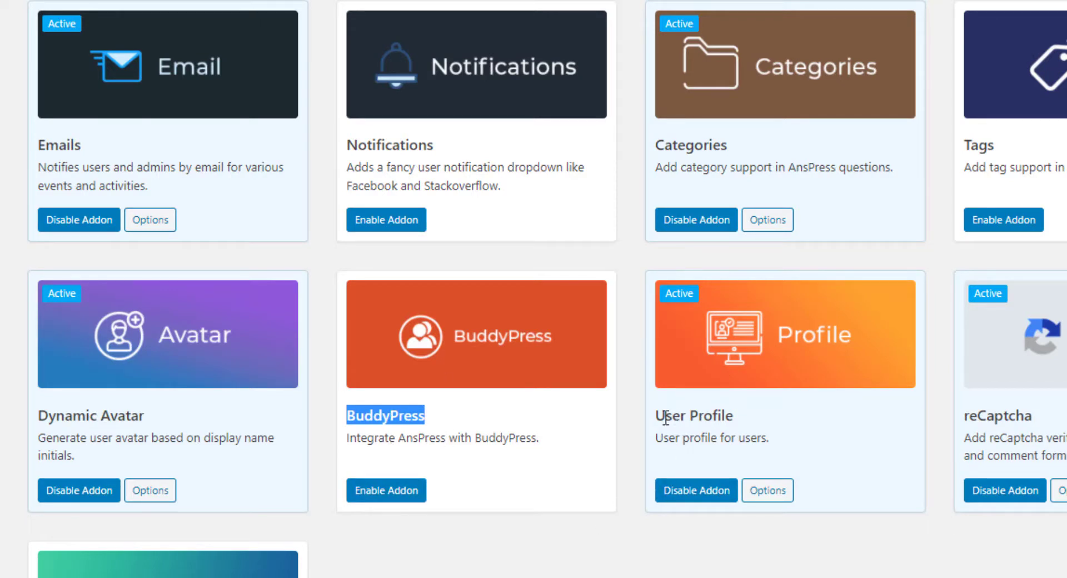
{"action": "left_click_drag", "start_coordinate": [657, 415], "coordinate": [783, 417]}
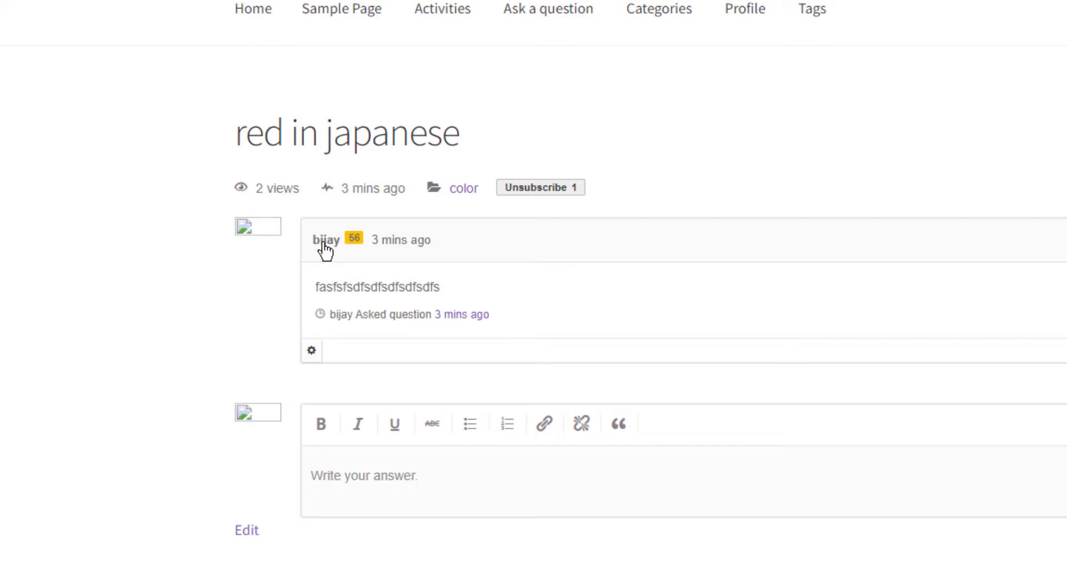
Open the question author's profile on the front end and view the Answers, Reputations and Questions sections
{"action": "right_click", "coordinate": [323, 243]}
{"action": "key", "text": "Escape"}
{"action": "key", "text": "Return"}
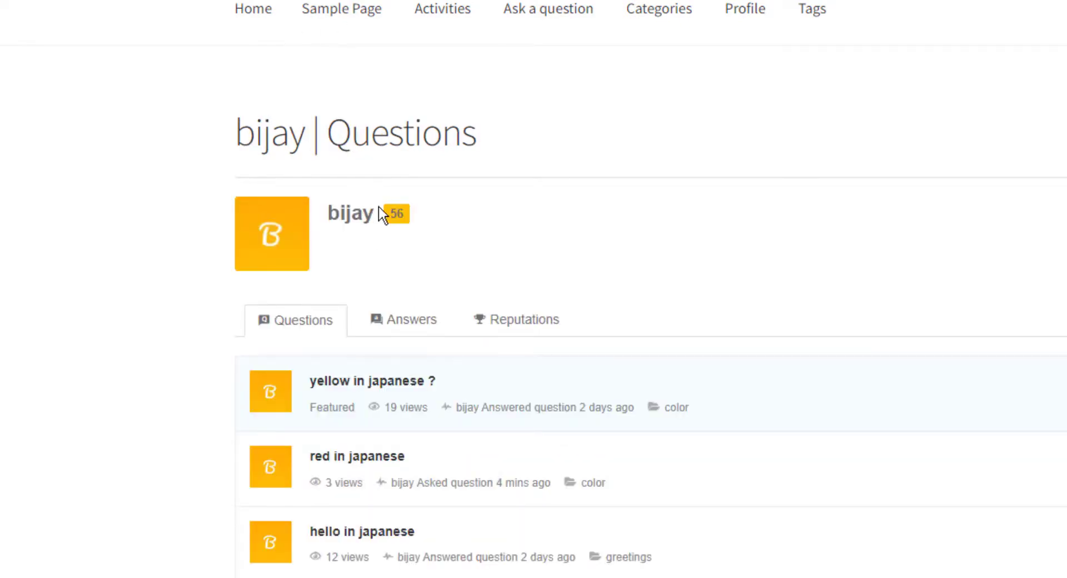
{"action": "left_click", "coordinate": [410, 321]}
{"action": "left_click", "coordinate": [515, 321]}
{"action": "left_click", "coordinate": [313, 334]}
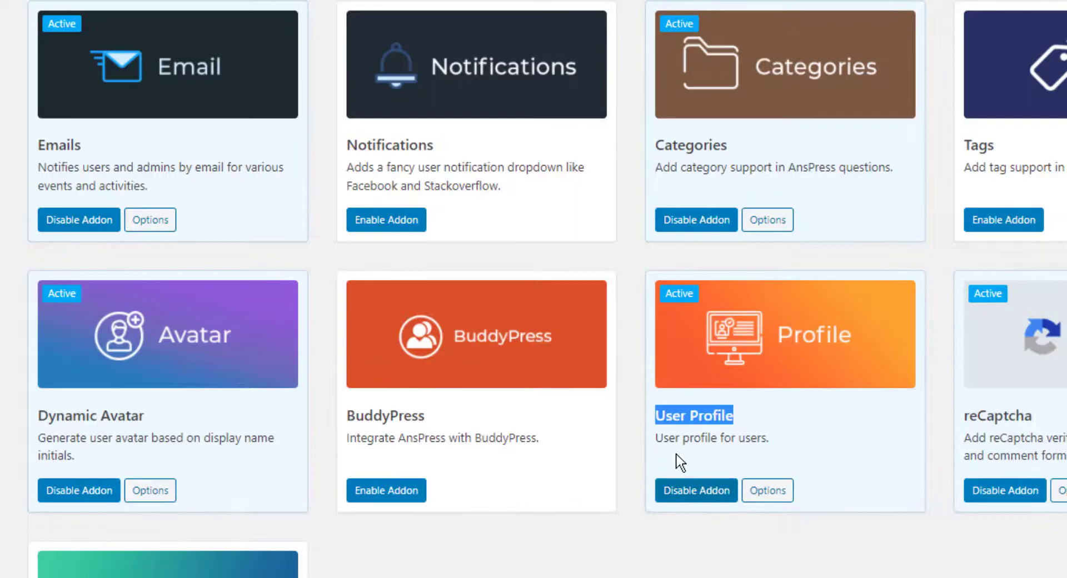
Look over the User Profile add-on's options, and examine the site key and secret key fields in the reCaptcha options
{"action": "left_click", "coordinate": [772, 498]}
{"action": "scroll", "coordinate": [689, 395], "scroll_direction": "down", "scroll_amount": 1}
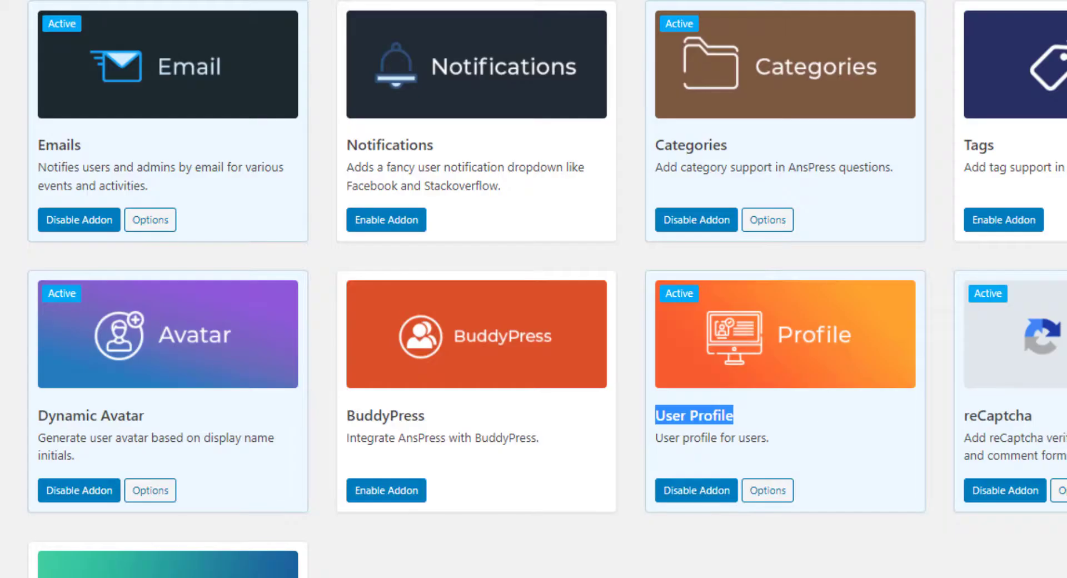
{"action": "left_click", "coordinate": [1035, 571]}
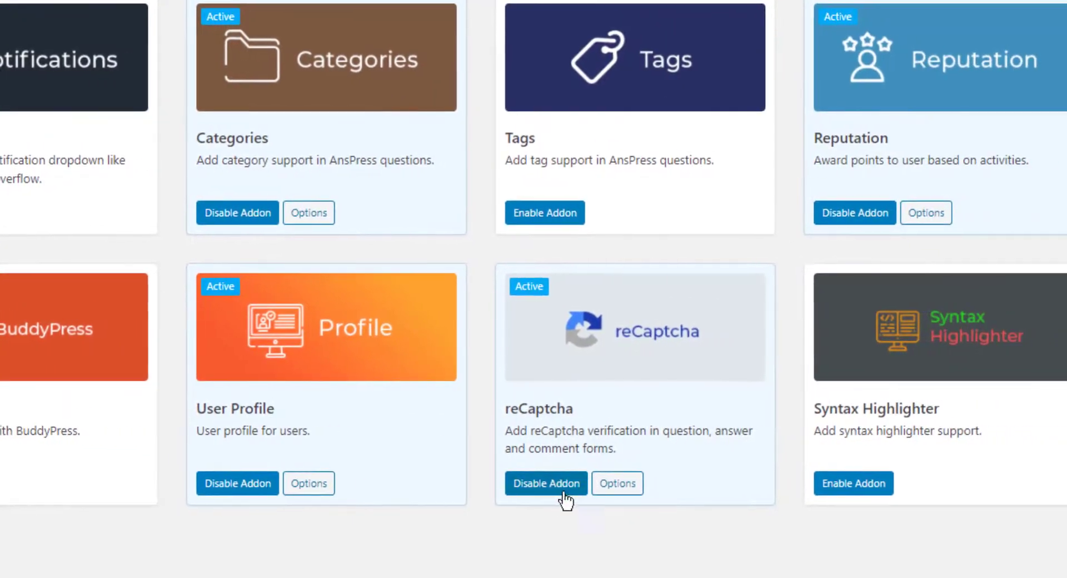
{"action": "left_click", "coordinate": [607, 489]}
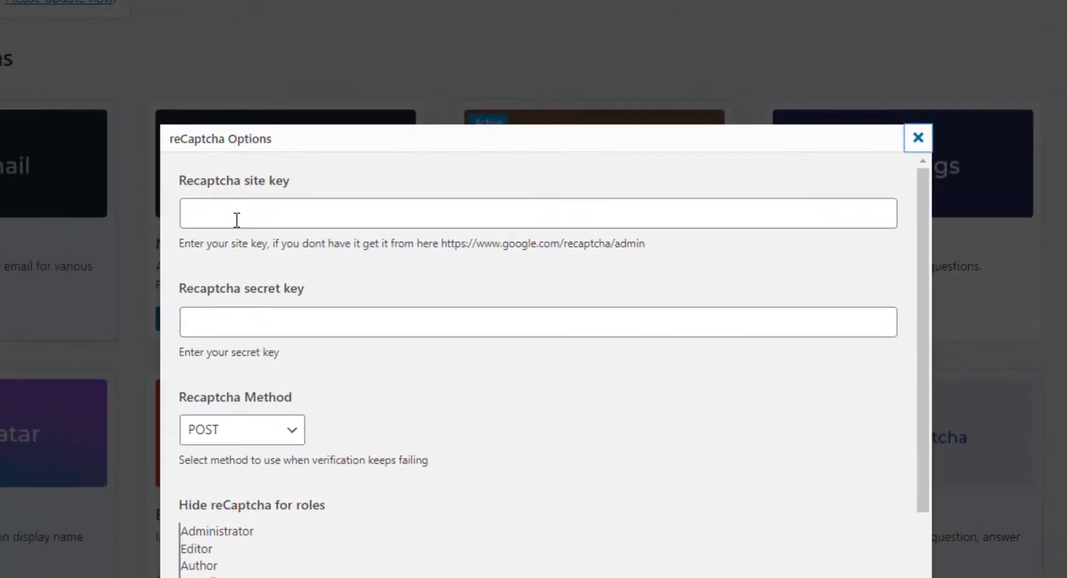
{"action": "left_click", "coordinate": [289, 220]}
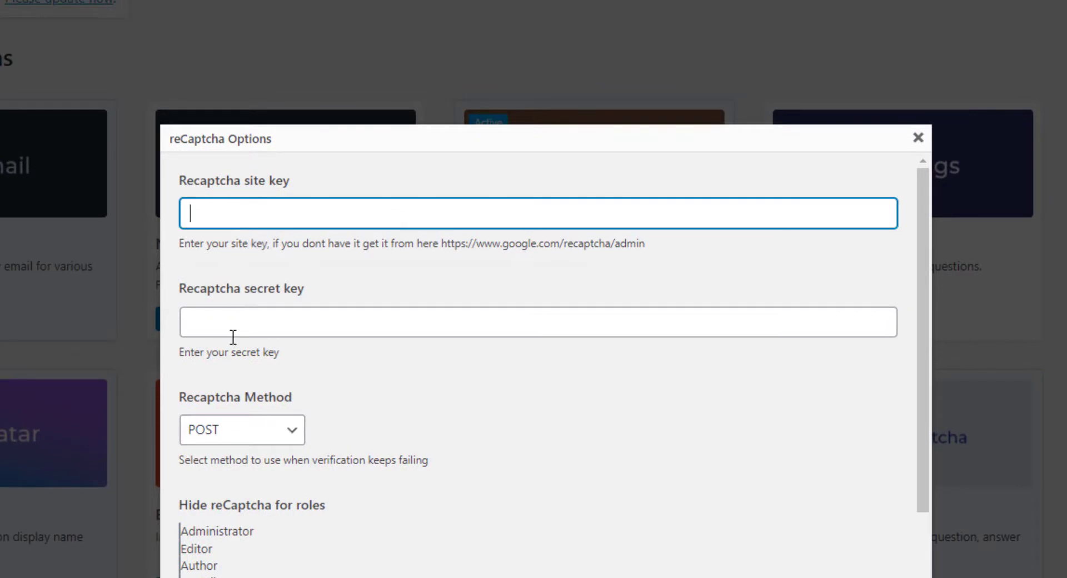
{"action": "left_click", "coordinate": [399, 336]}
{"action": "left_click", "coordinate": [918, 138]}
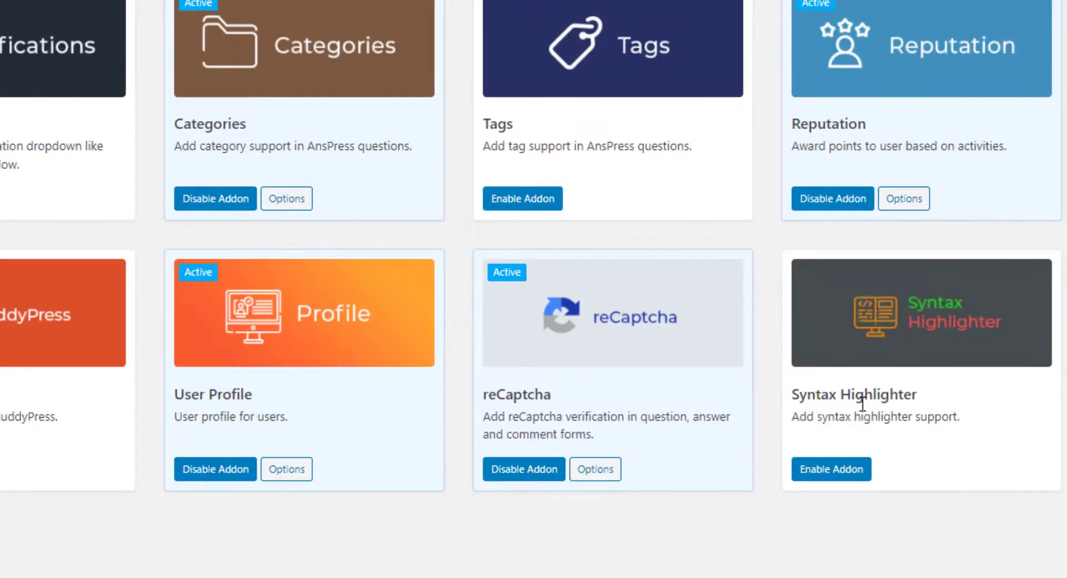
Read the descriptions of the Syntax Highlighter add-on and the last add-on in the list
{"action": "left_click_drag", "start_coordinate": [840, 387], "coordinate": [793, 392]}
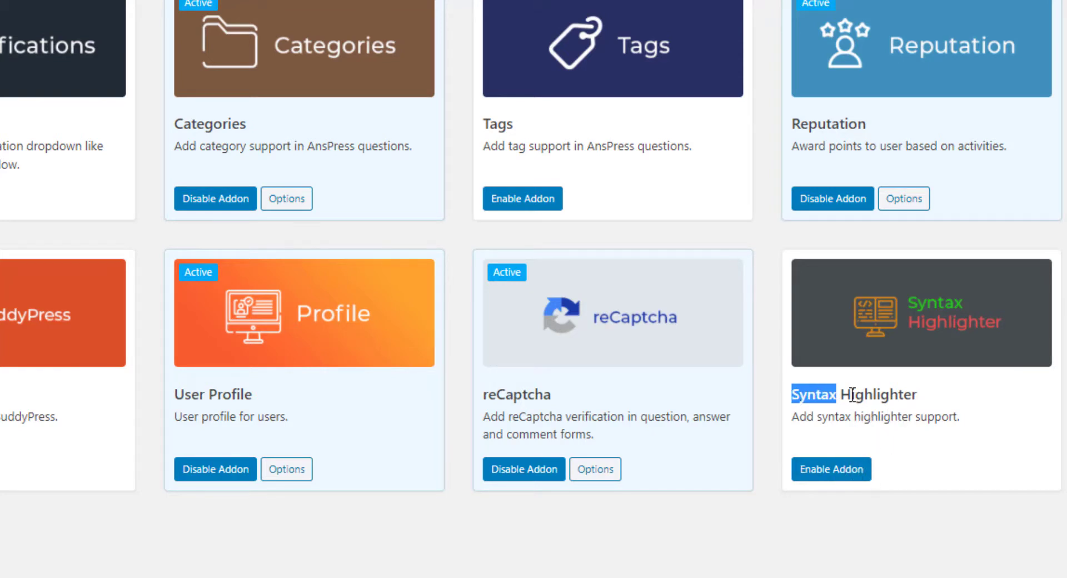
{"action": "left_click_drag", "start_coordinate": [853, 395], "coordinate": [1019, 405]}
{"action": "left_click", "coordinate": [1019, 405]}
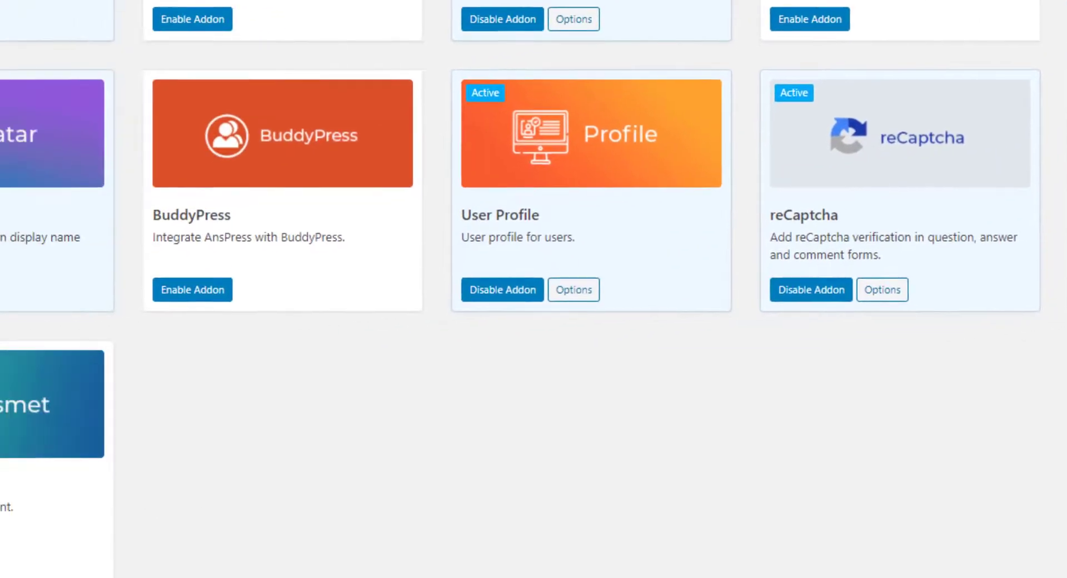
{"action": "left_click_drag", "start_coordinate": [56, 484], "coordinate": [141, 512]}
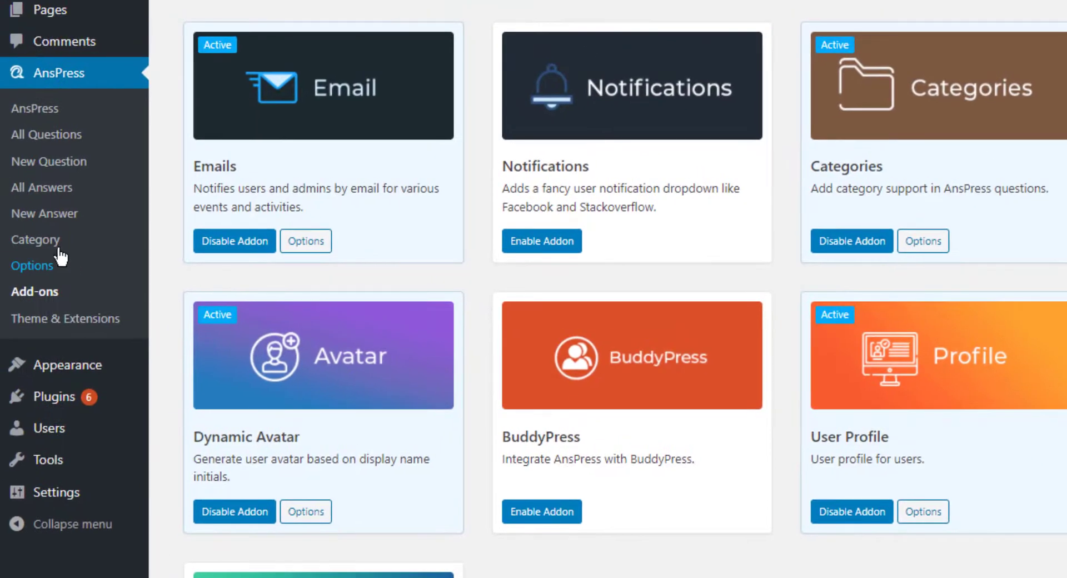
Add a new question category with the name "vehicle" and the slug "vehicle"
{"action": "left_click", "coordinate": [42, 245]}
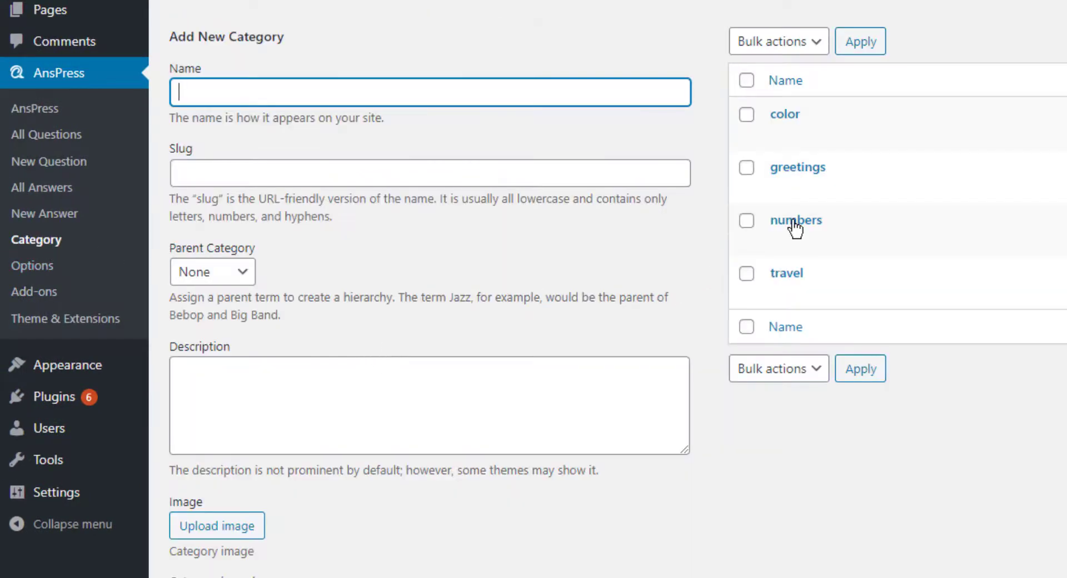
{"action": "mouse_move", "coordinate": [781, 139]}
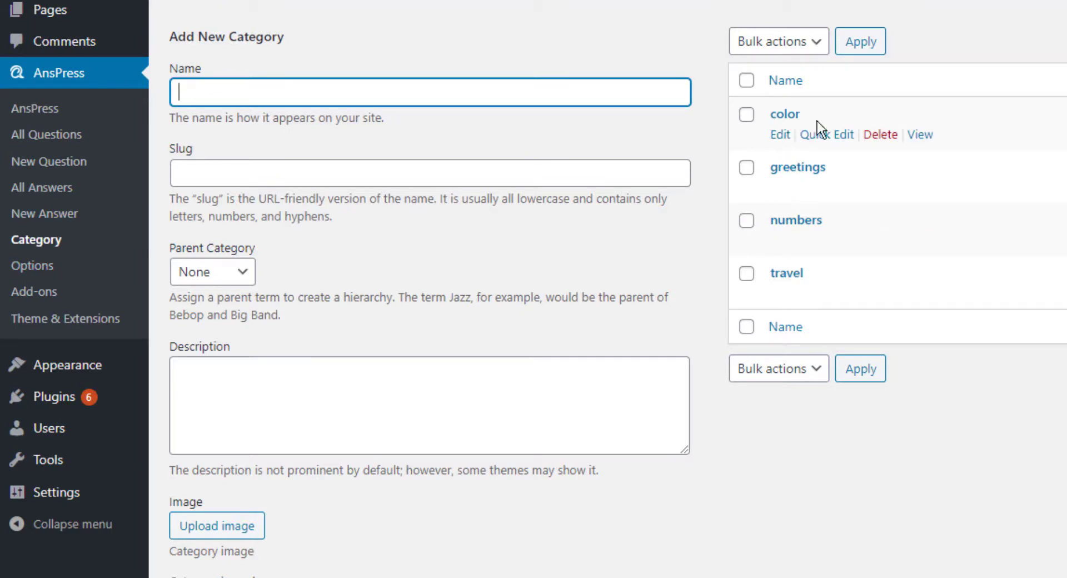
{"action": "mouse_move", "coordinate": [829, 297]}
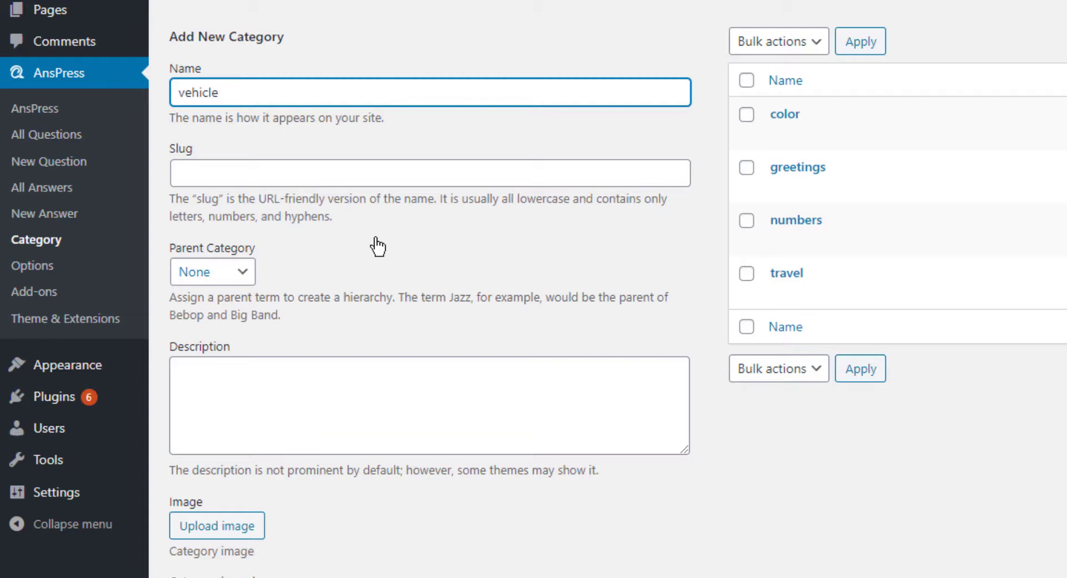
{"action": "left_click", "coordinate": [201, 174]}
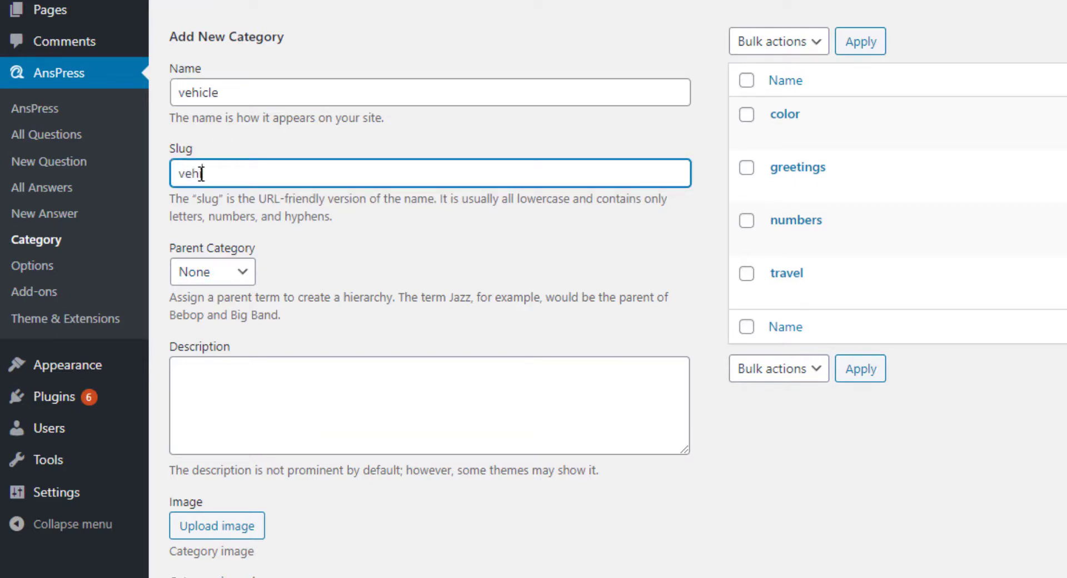
{"action": "scroll", "coordinate": [620, 445], "scroll_direction": "down", "scroll_amount": 2}
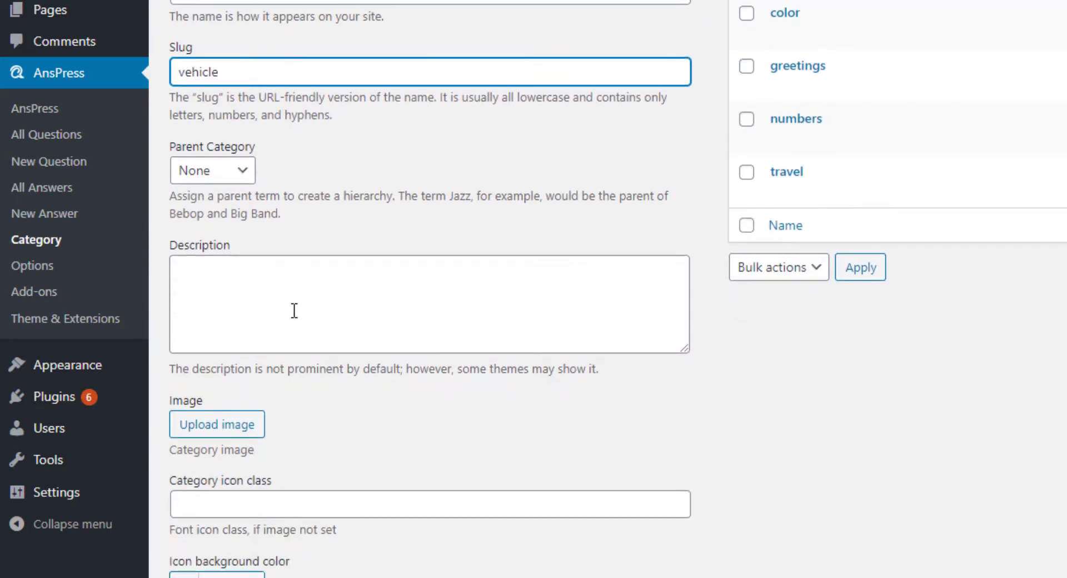
{"action": "left_click", "coordinate": [294, 310]}
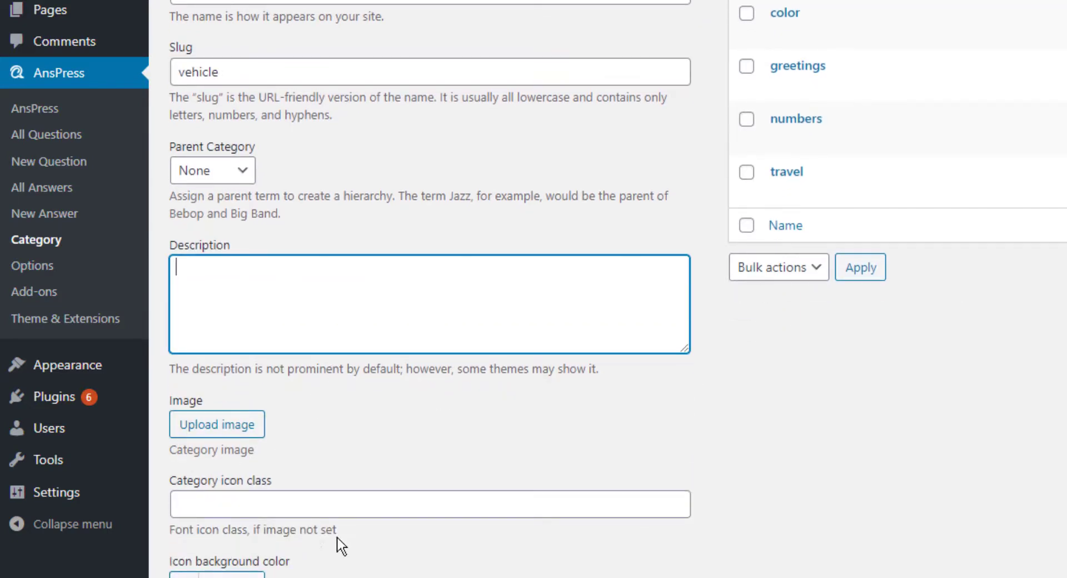
{"action": "scroll", "coordinate": [800, 171], "scroll_direction": "up", "scroll_amount": 2}
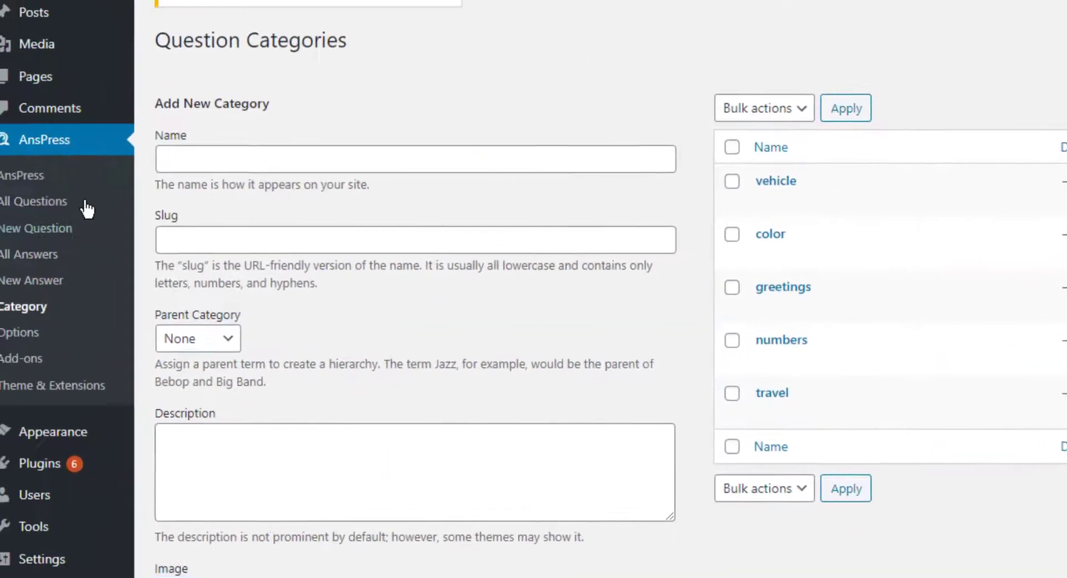
Delete the AnsPress Categories widget from the AnsPress Sidebar widget area
{"action": "mouse_move", "coordinate": [73, 442]}
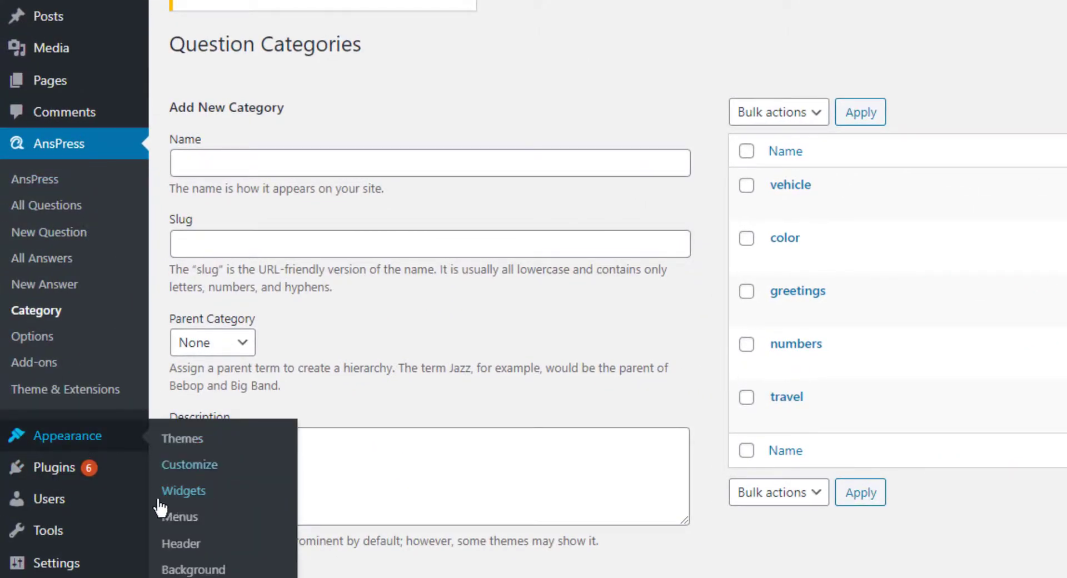
{"action": "left_click", "coordinate": [179, 491]}
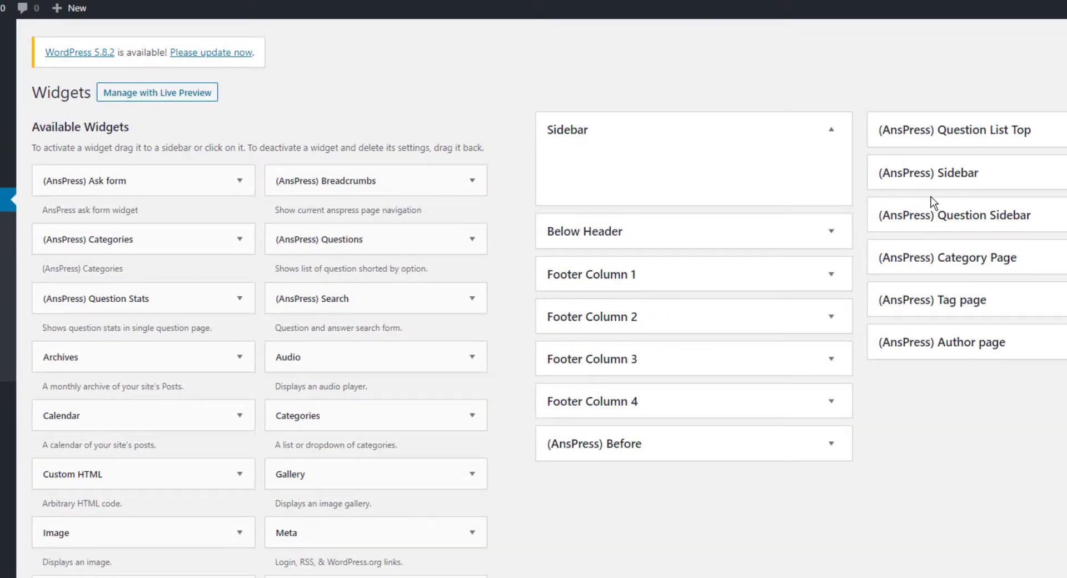
{"action": "left_click", "coordinate": [965, 183]}
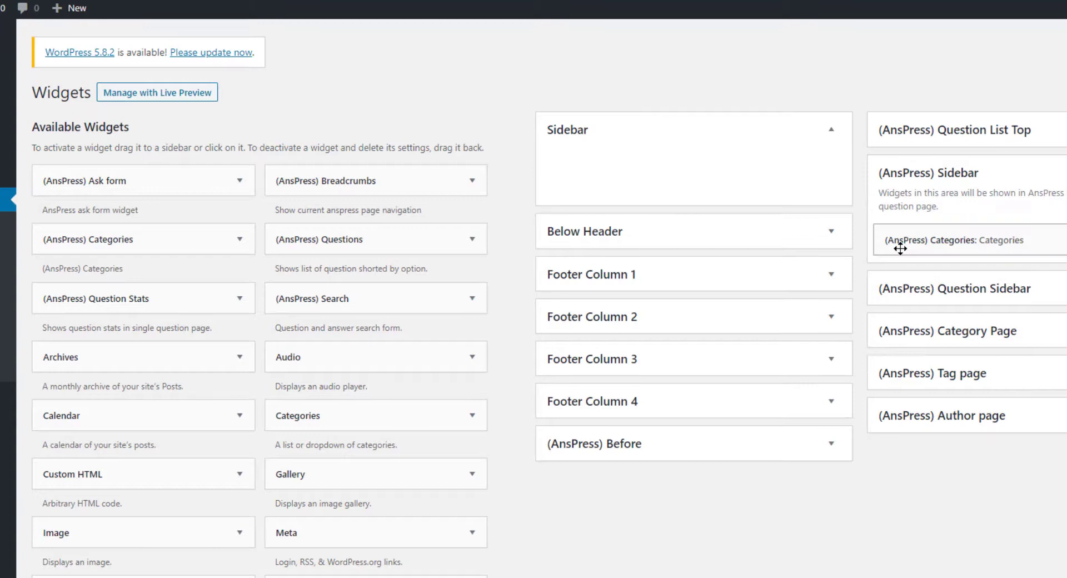
{"action": "left_click", "coordinate": [965, 180]}
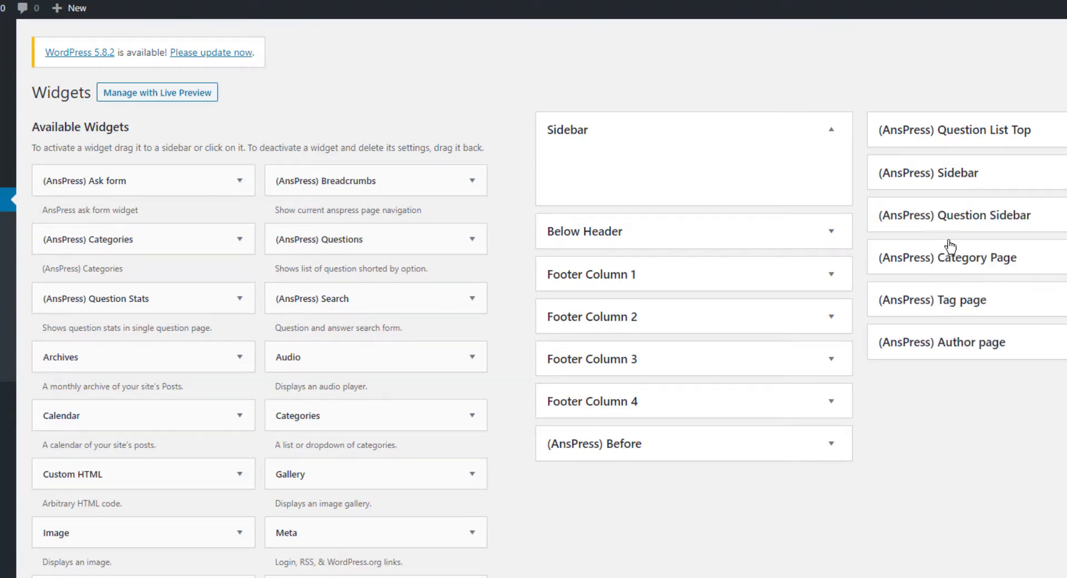
{"action": "left_click", "coordinate": [939, 183]}
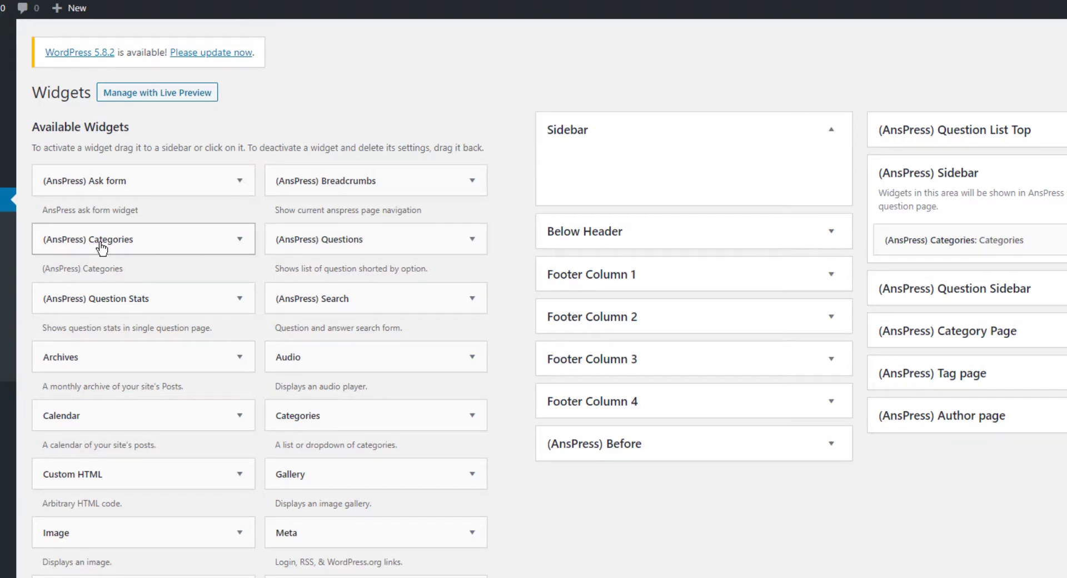
{"action": "left_click", "coordinate": [885, 234]}
{"action": "scroll", "coordinate": [899, 491], "scroll_direction": "down", "scroll_amount": 3}
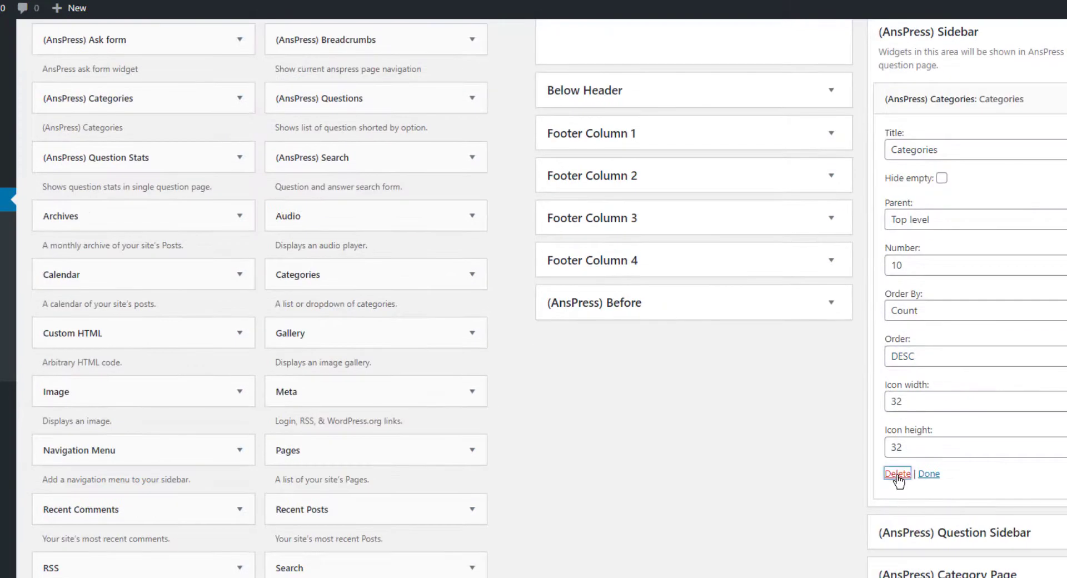
{"action": "left_click", "coordinate": [898, 474]}
{"action": "scroll", "coordinate": [829, 188], "scroll_direction": "up", "scroll_amount": 3}
Reload the front-end questions page to check its sidebar without the Categories widget
{"action": "left_click", "coordinate": [286, 1]}
{"action": "right_click", "coordinate": [287, 1]}
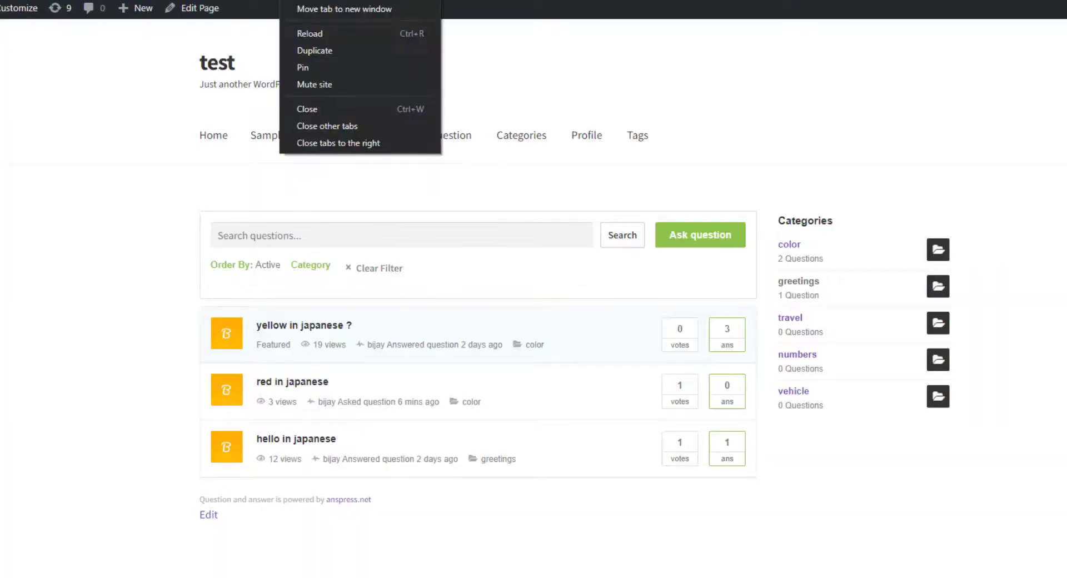
{"action": "left_click", "coordinate": [306, 32]}
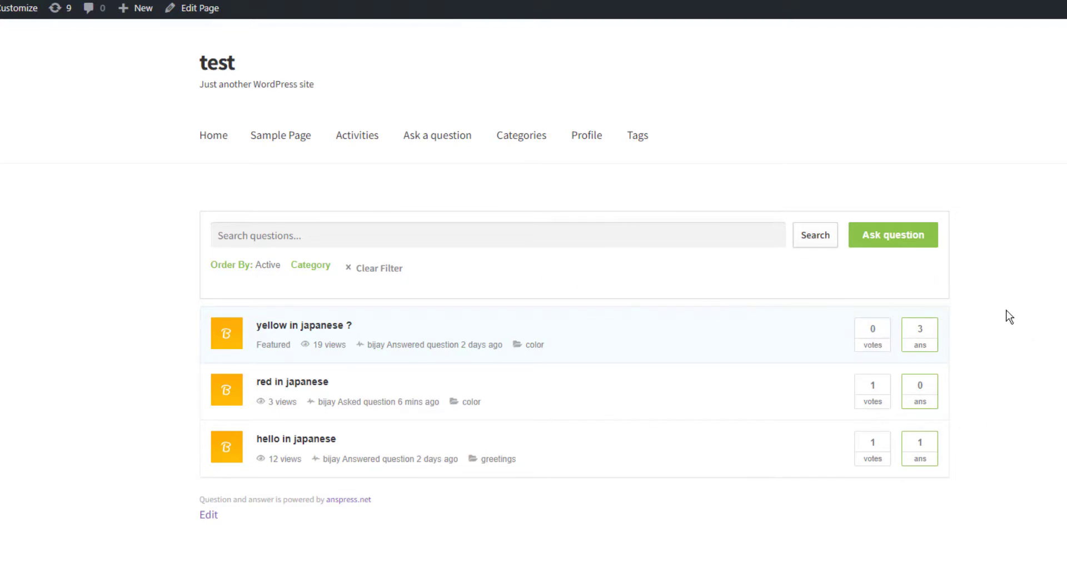
Add the AnsPress Categories widget to the AnsPress Sidebar widget area, with its categories ordered by Count
{"action": "key", "text": "ctrl+Tab"}
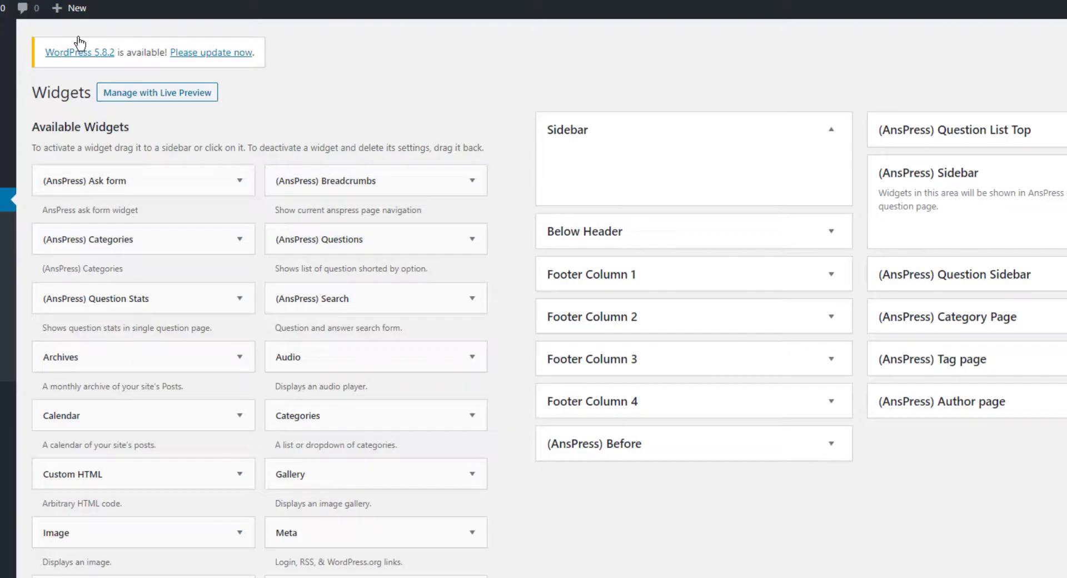
{"action": "left_click_drag", "start_coordinate": [103, 242], "coordinate": [939, 209]}
{"action": "scroll", "coordinate": [939, 208], "scroll_direction": "down", "scroll_amount": 3}
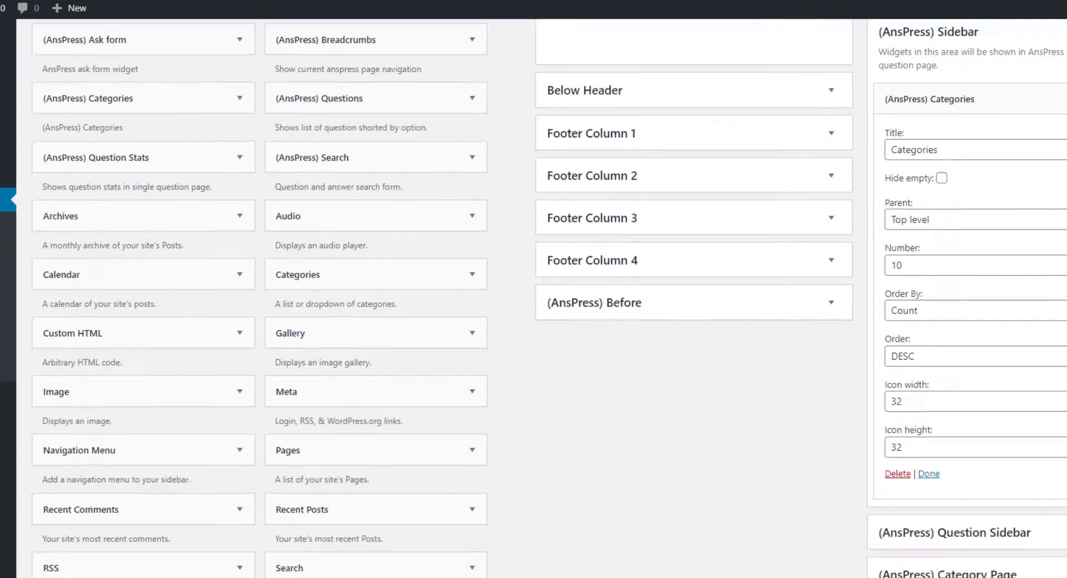
{"action": "double_click", "coordinate": [925, 267]}
{"action": "left_click", "coordinate": [934, 324]}
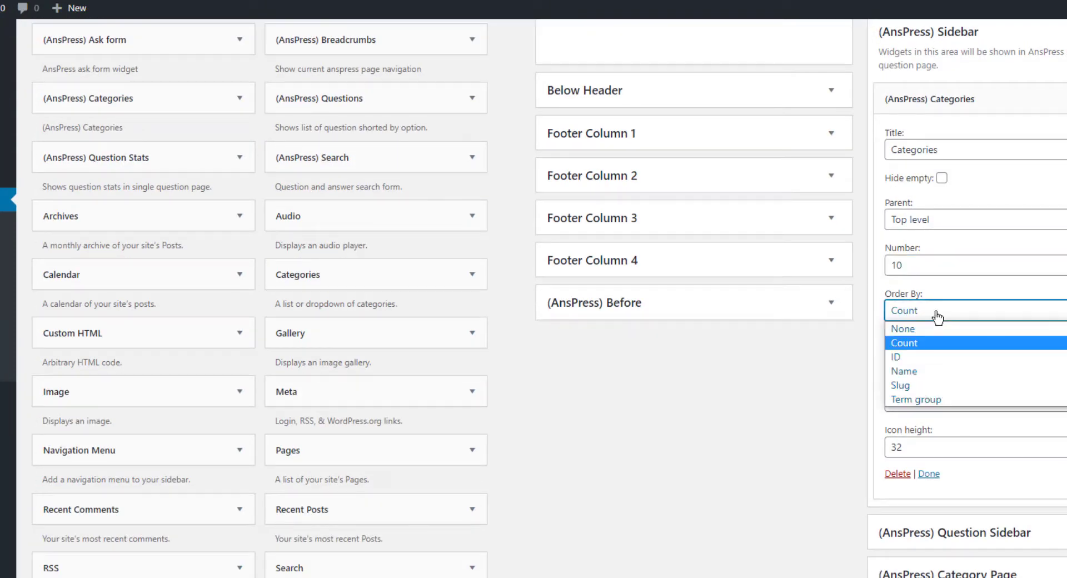
{"action": "left_click", "coordinate": [939, 346]}
{"action": "left_click", "coordinate": [927, 474]}
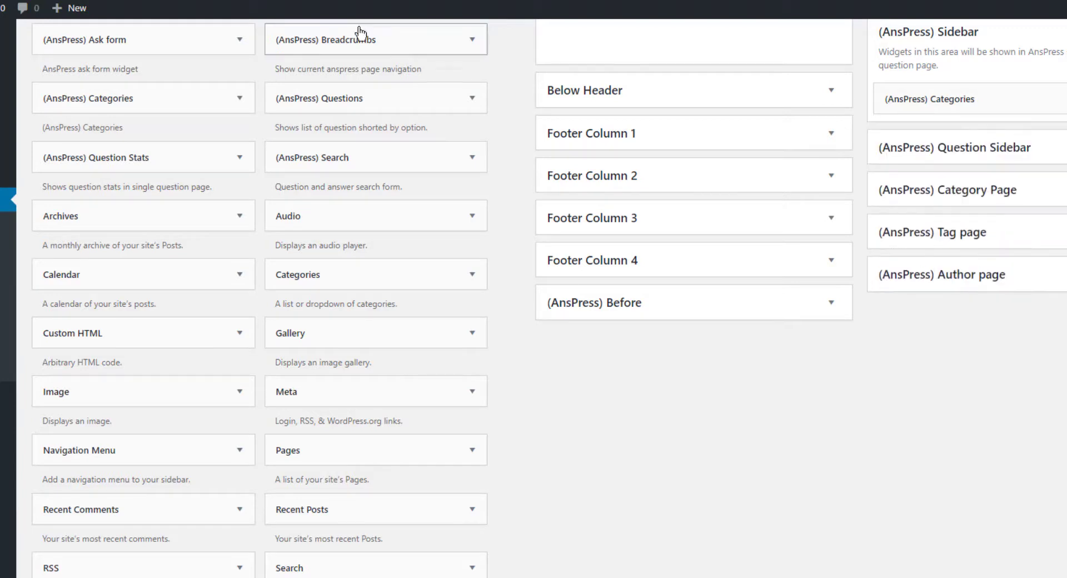
Reload the "red in japanese" question page and the front-end questions list to check the Categories sidebar
{"action": "left_click", "coordinate": [223, 1]}
{"action": "right_click", "coordinate": [186, 1]}
{"action": "left_click", "coordinate": [204, 29]}
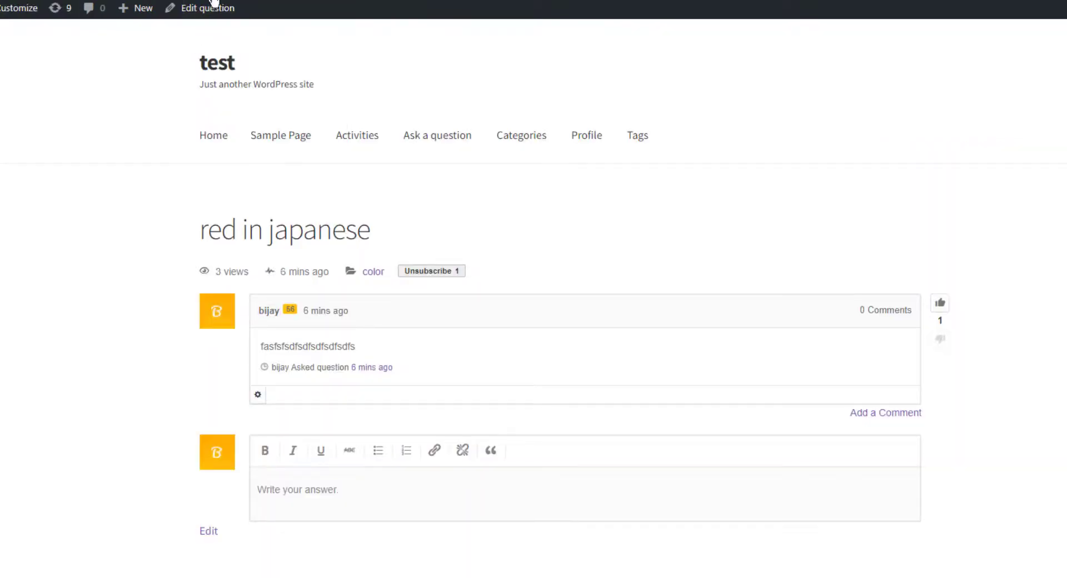
{"action": "left_click", "coordinate": [283, 1]}
{"action": "right_click", "coordinate": [278, 1]}
{"action": "left_click", "coordinate": [296, 32]}
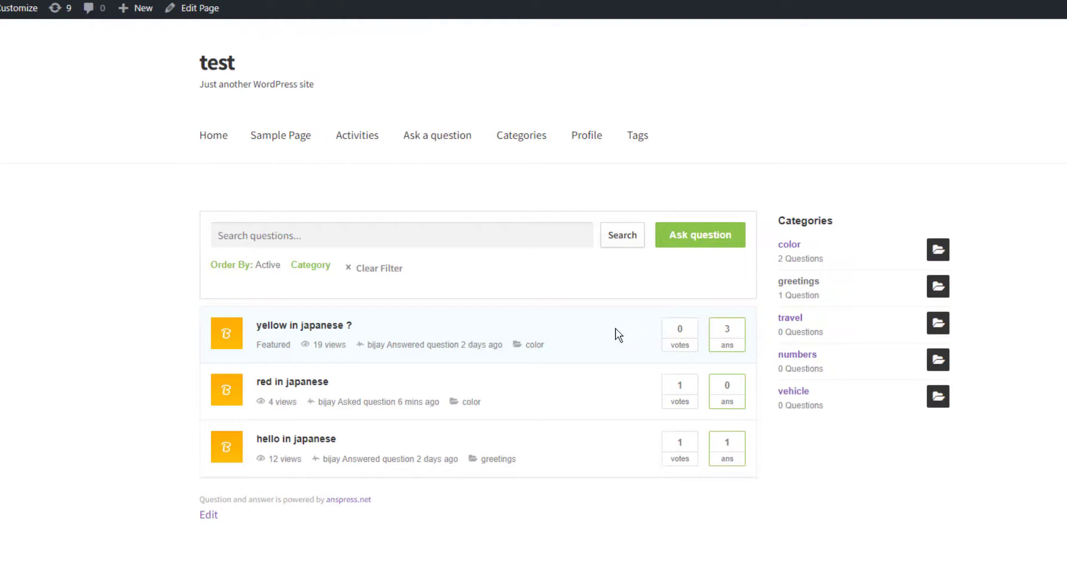